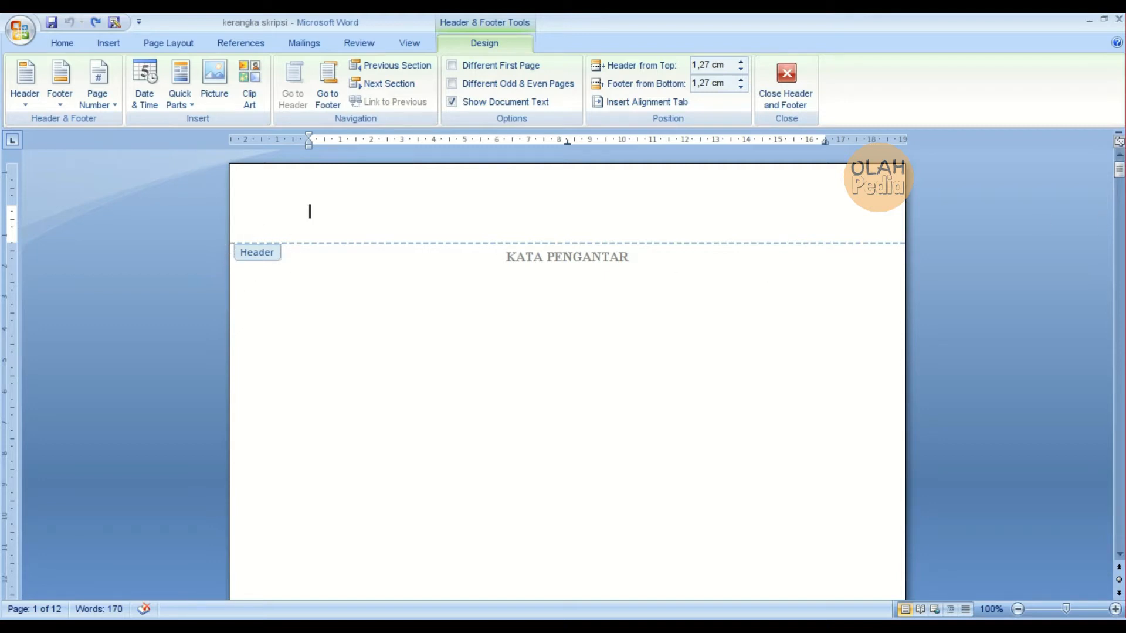
- Close header and footer editing and look through the document from KATA PENGANTAR to BAB V PENUTUP to find where the chapters begin
drag(1120, 171, 1120, 197)
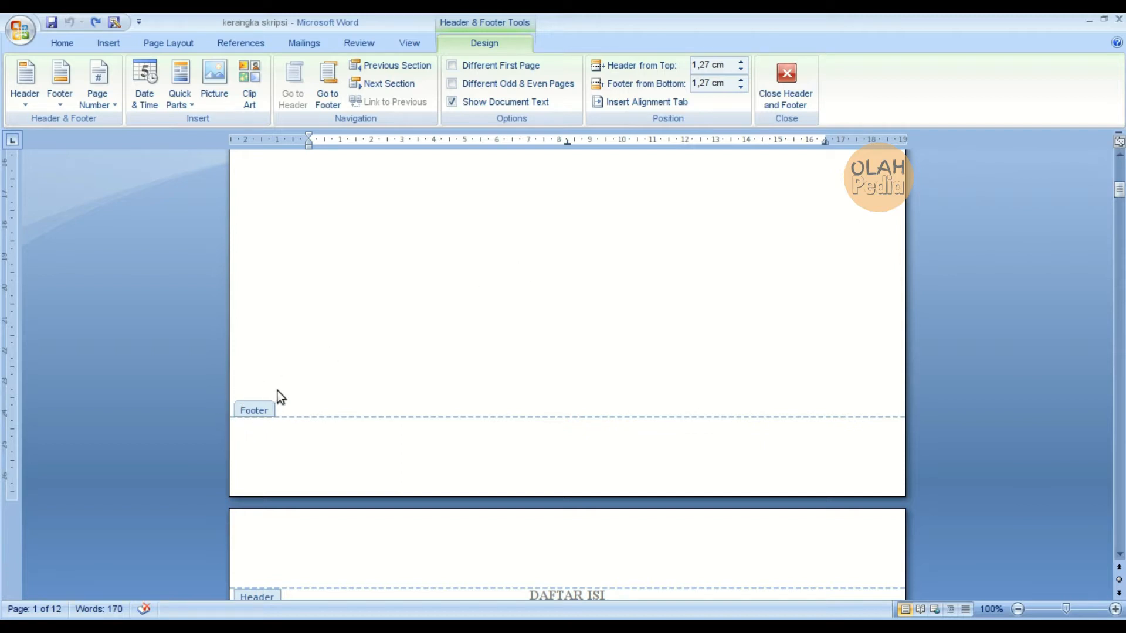
click(798, 100)
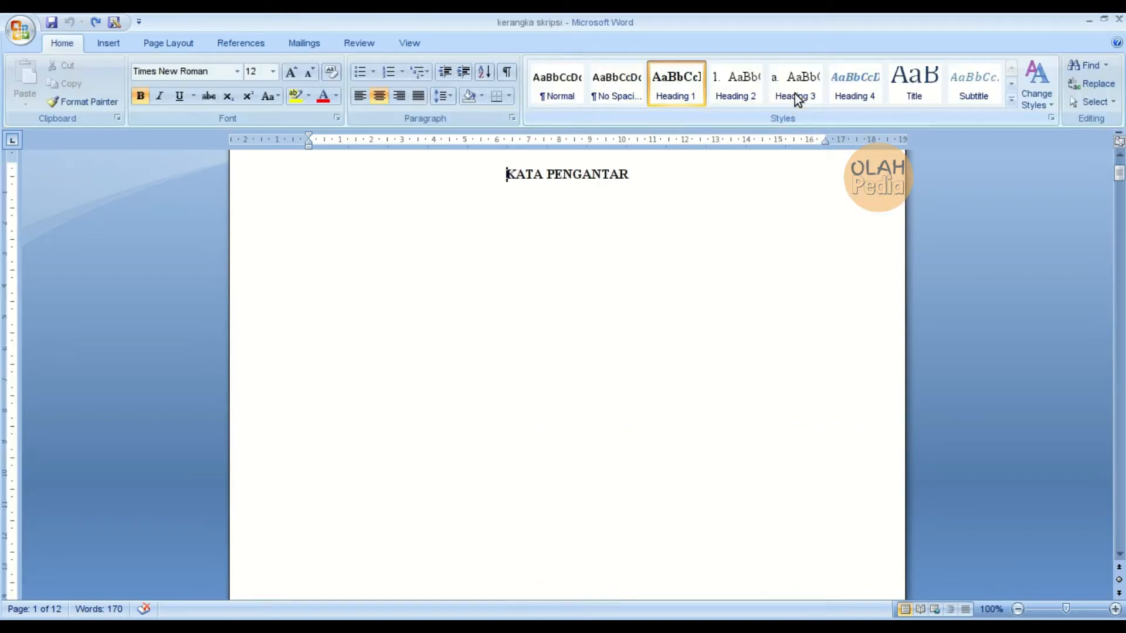
drag(1118, 174, 1119, 174)
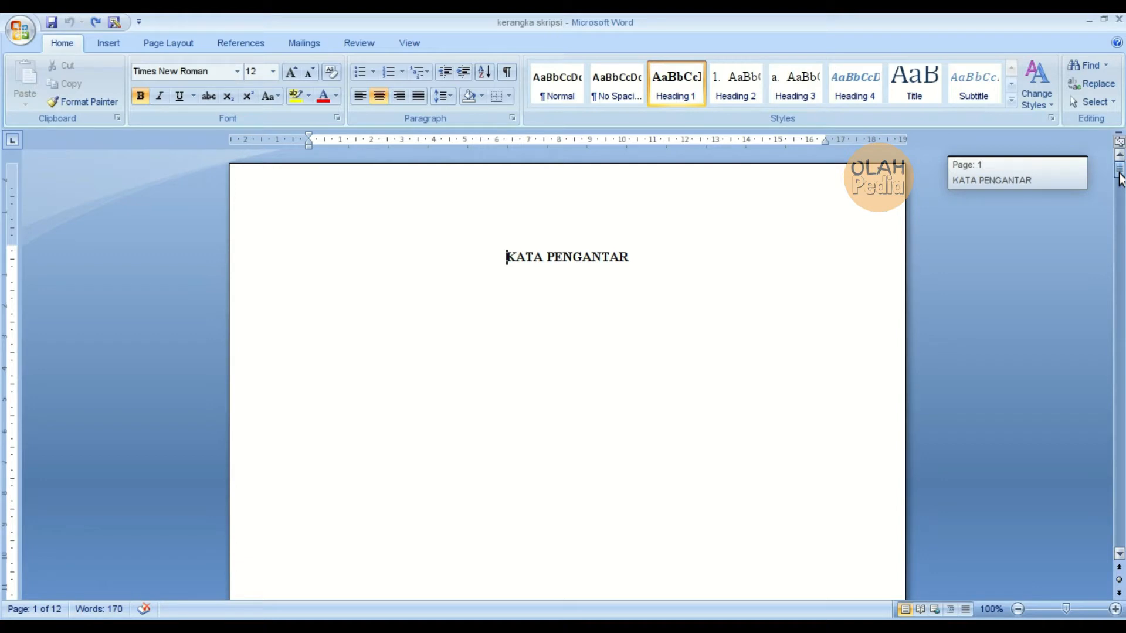
drag(1119, 174, 1118, 171)
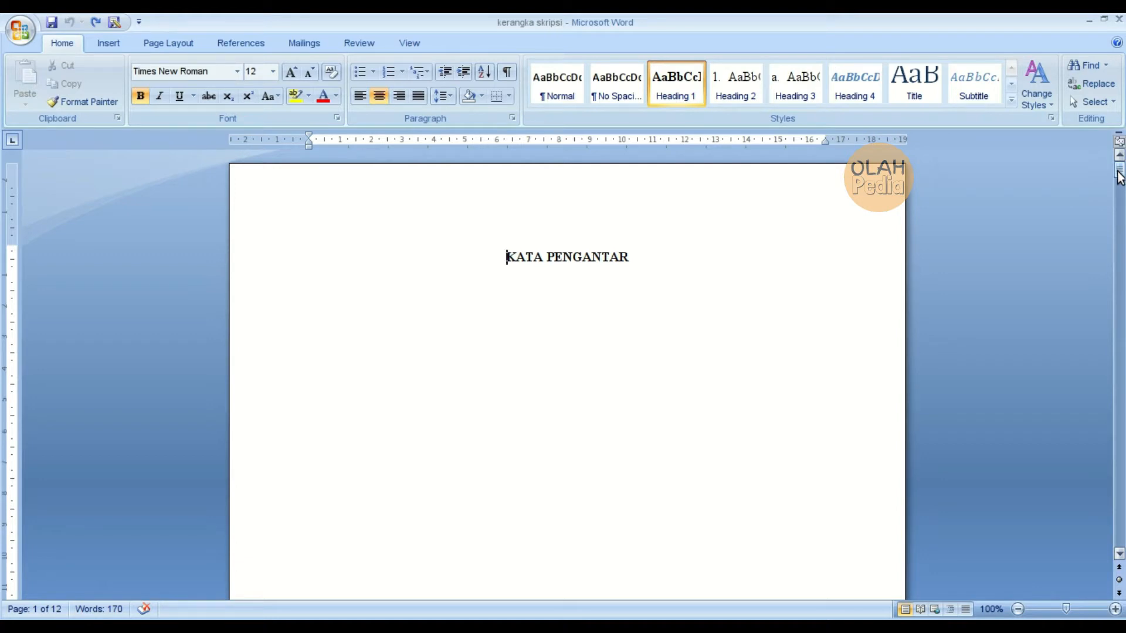
drag(1119, 170, 1119, 267)
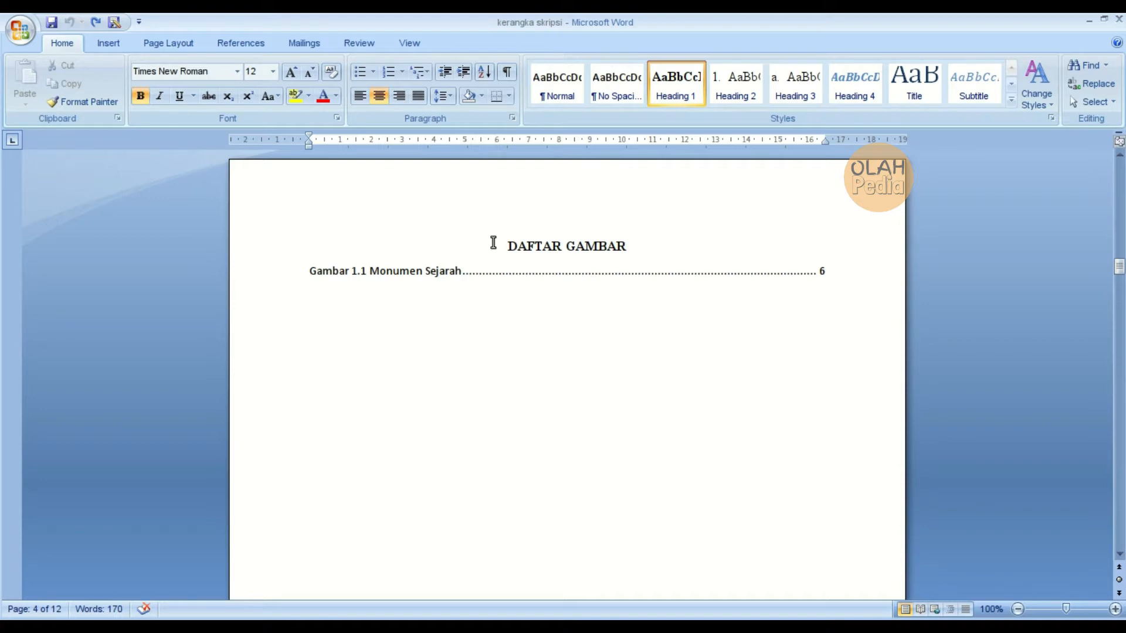
drag(1120, 267, 1120, 300)
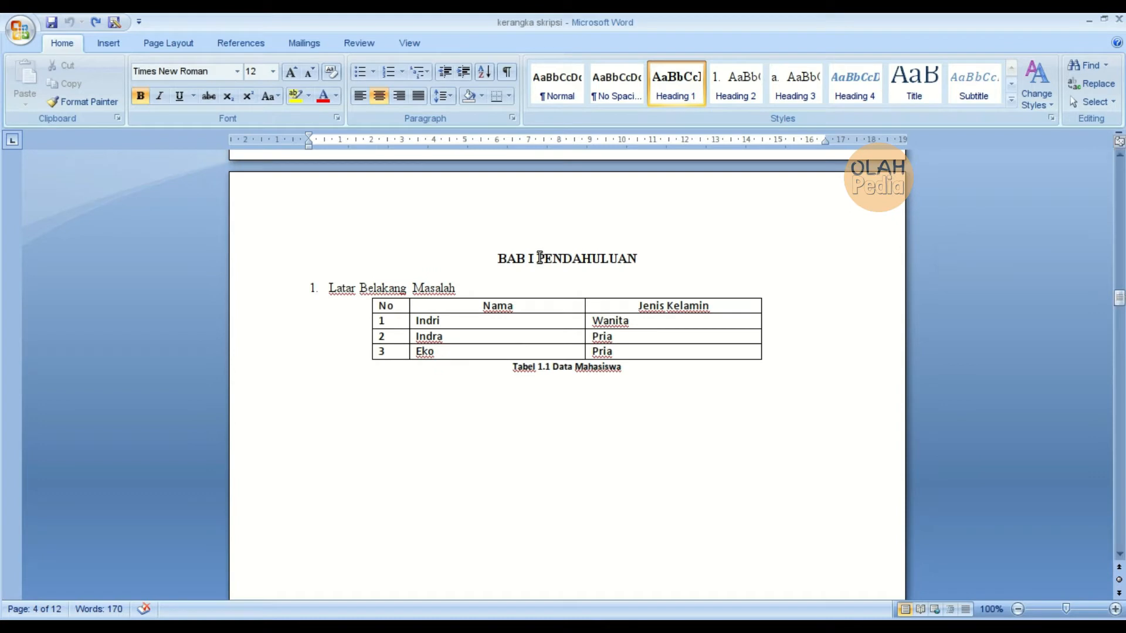
click(490, 257)
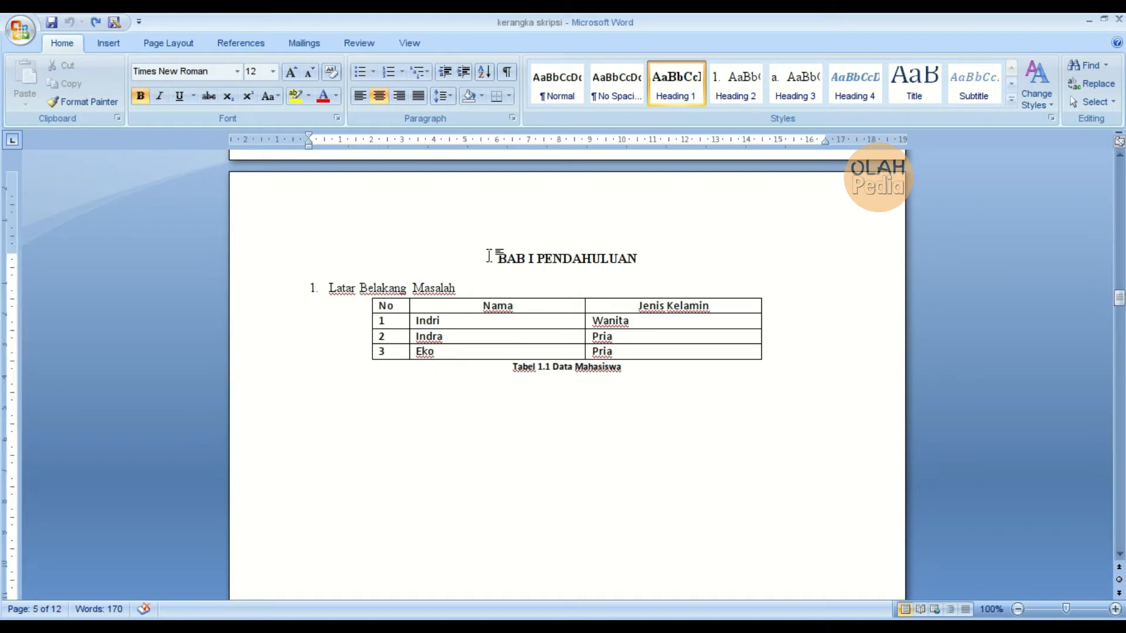
drag(1120, 302, 1121, 356)
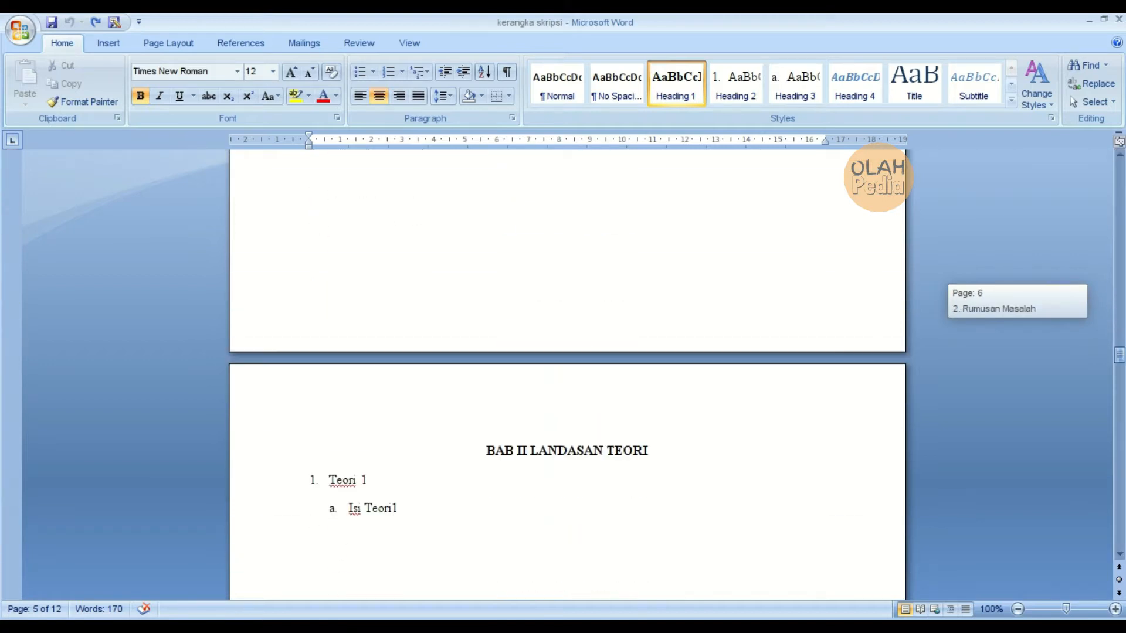
drag(1121, 355, 1120, 495)
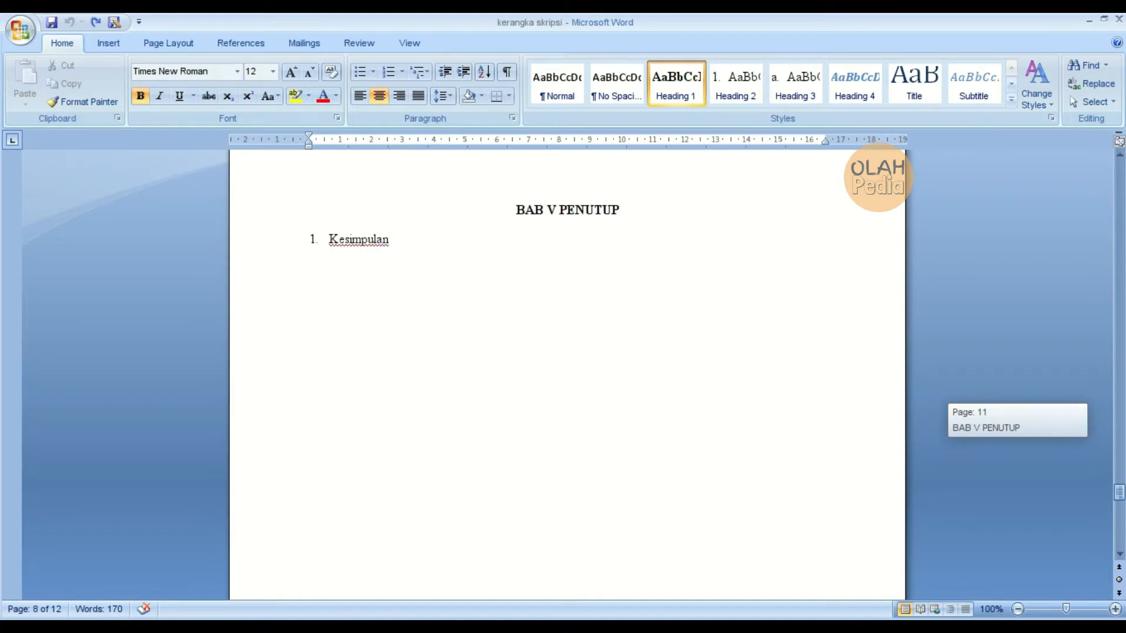
drag(1121, 495, 1120, 497)
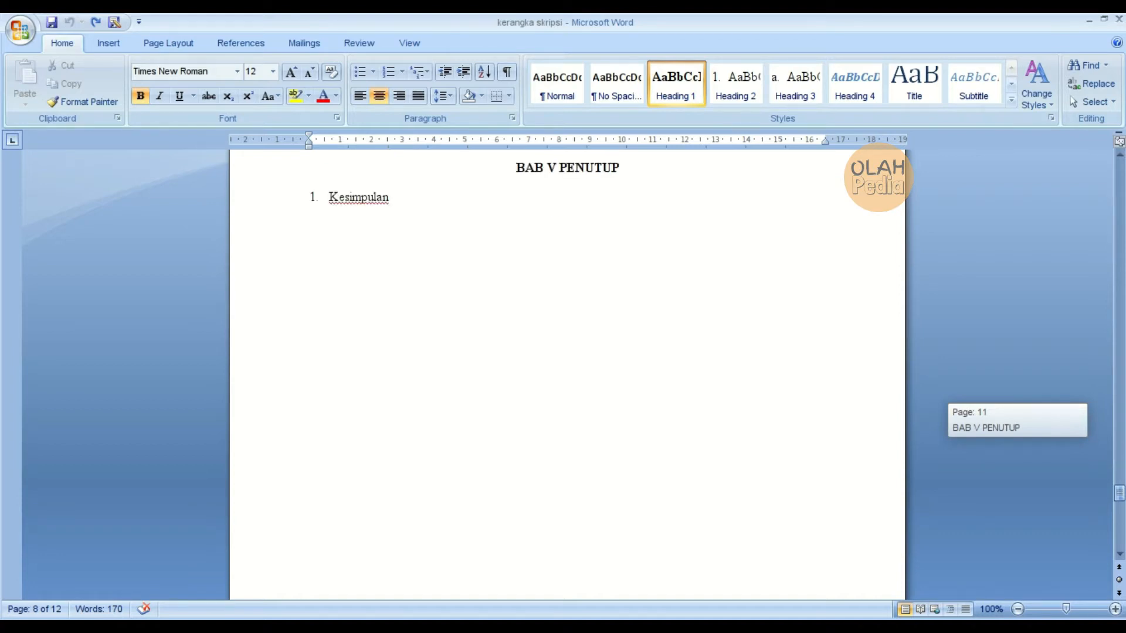
drag(1120, 496, 1122, 168)
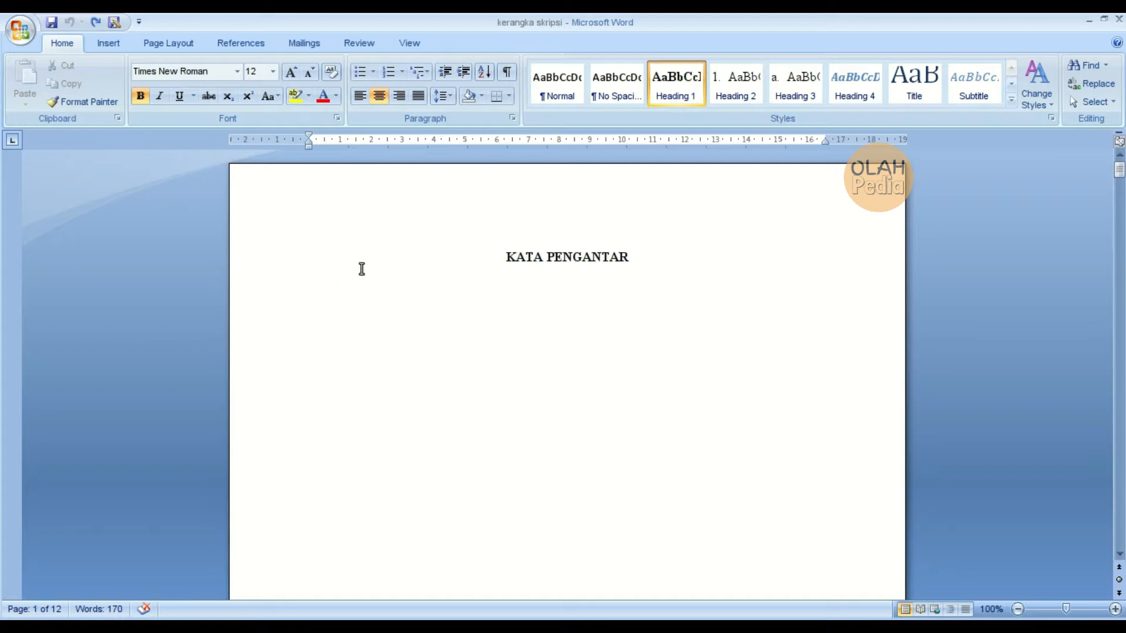
- Insert a Next Page section break directly before the BAB I PENDAHULUAN heading
drag(1120, 171, 1120, 267)
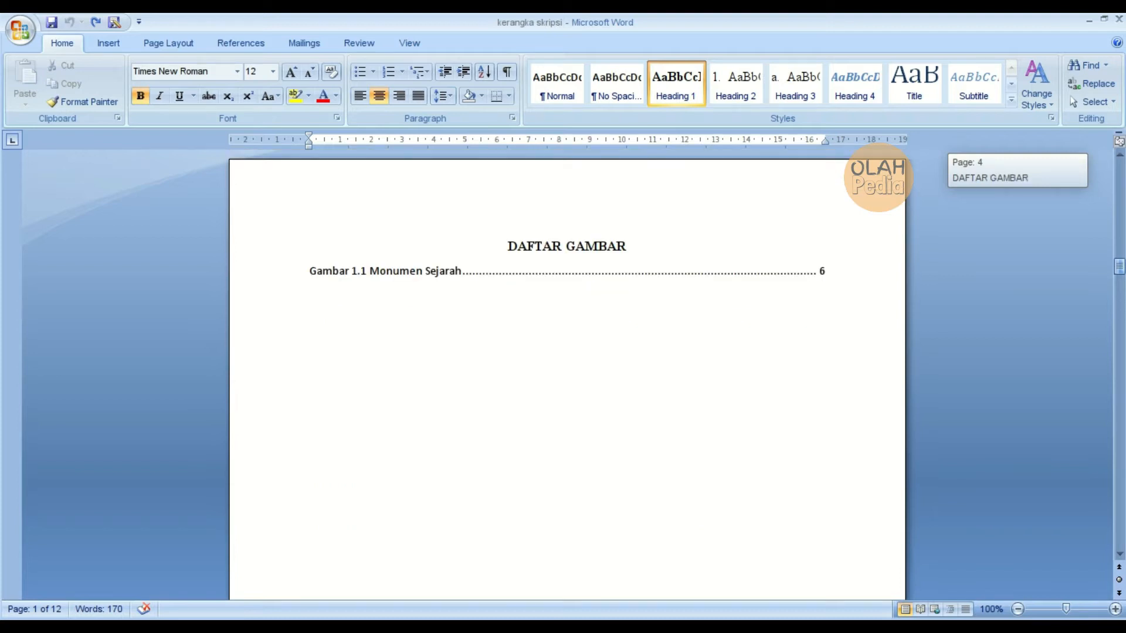
drag(1120, 267, 1121, 299)
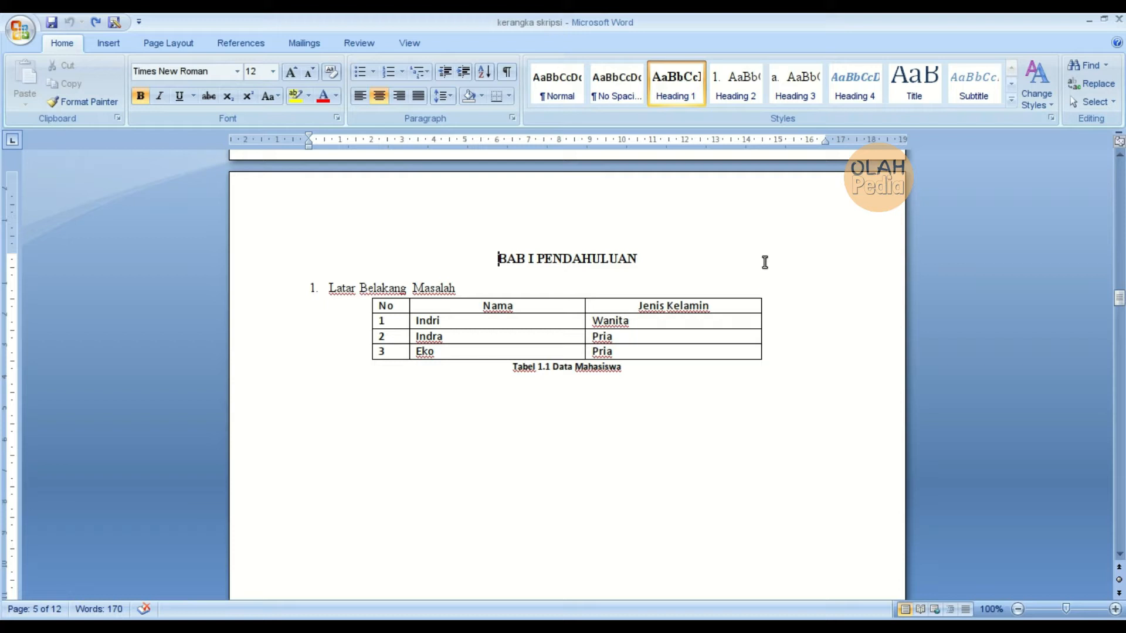
click(179, 48)
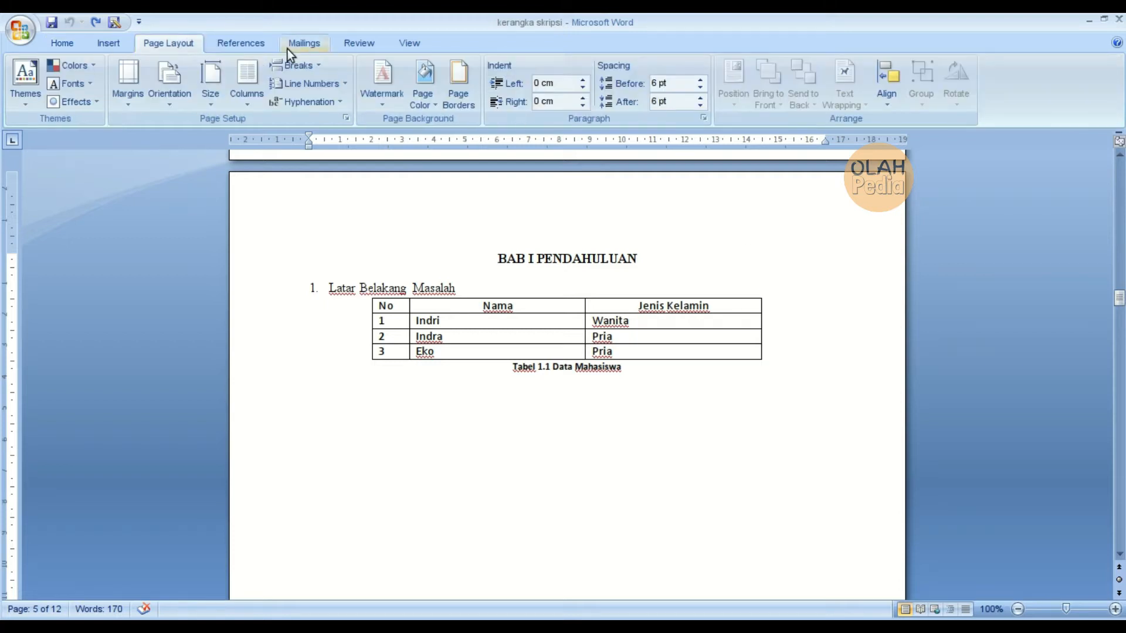
click(291, 67)
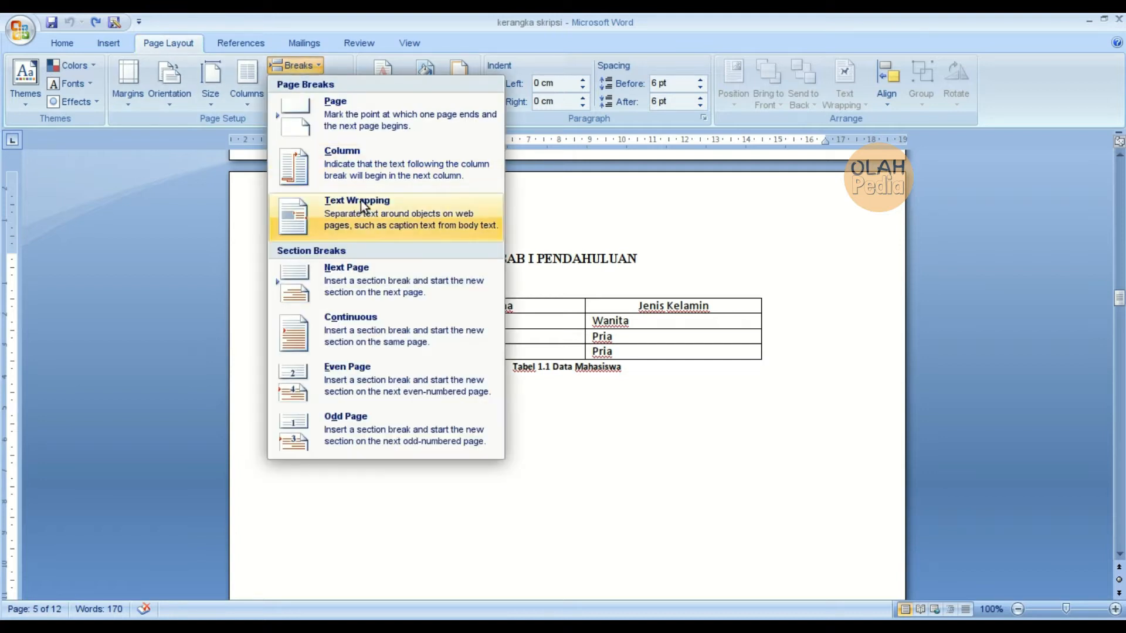
click(362, 279)
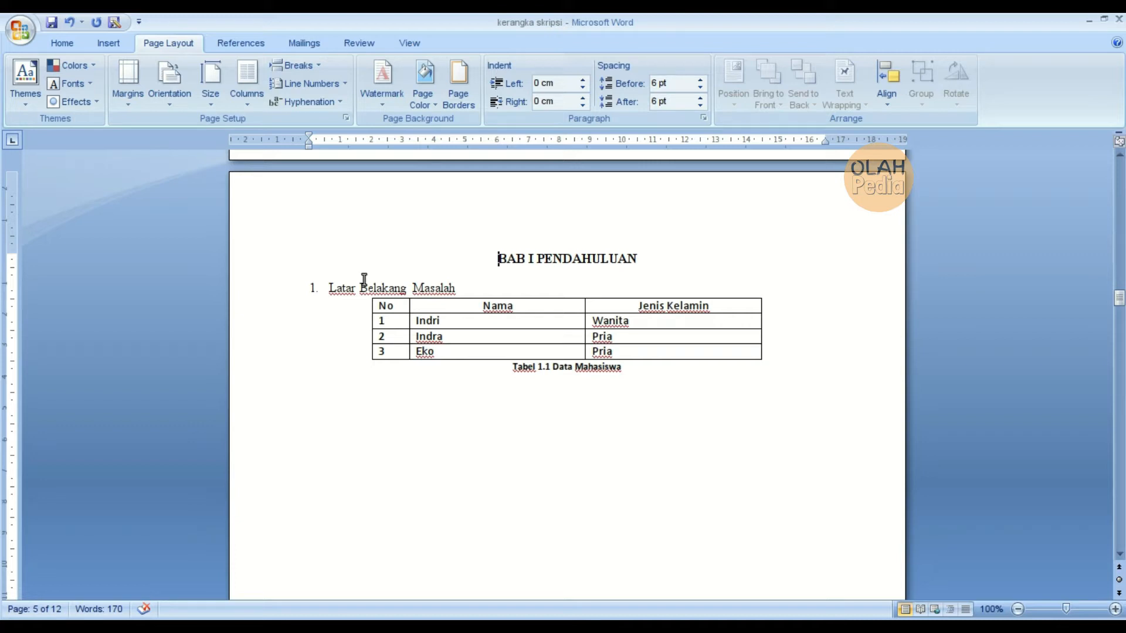
- Unlink both the header and the footer of the BAB I section from the previous section
double_click(307, 209)
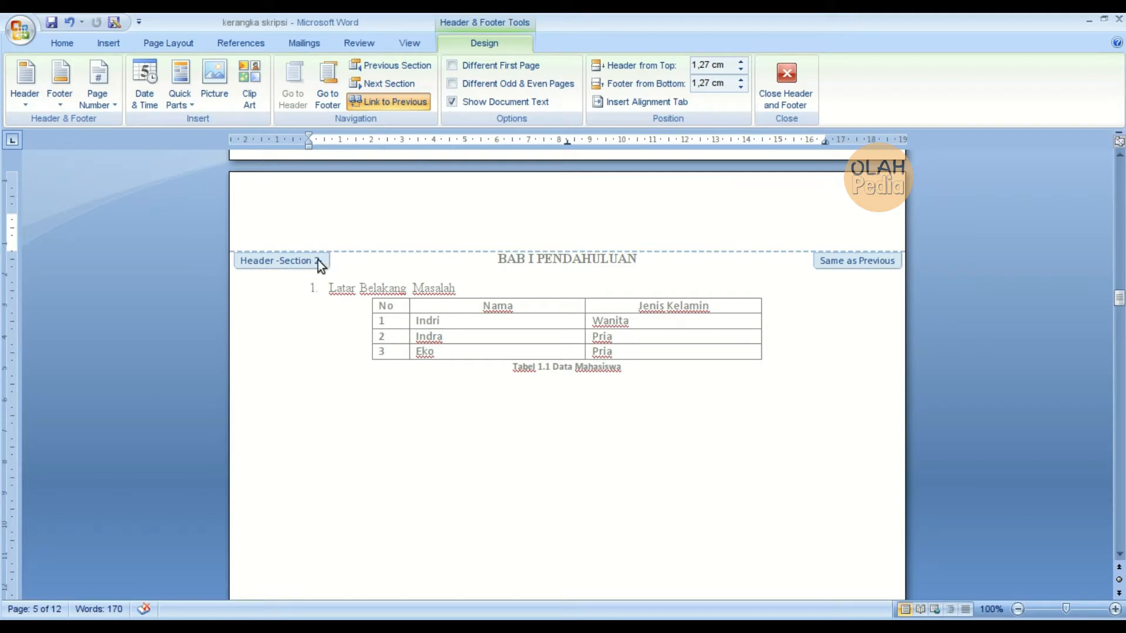
click(403, 107)
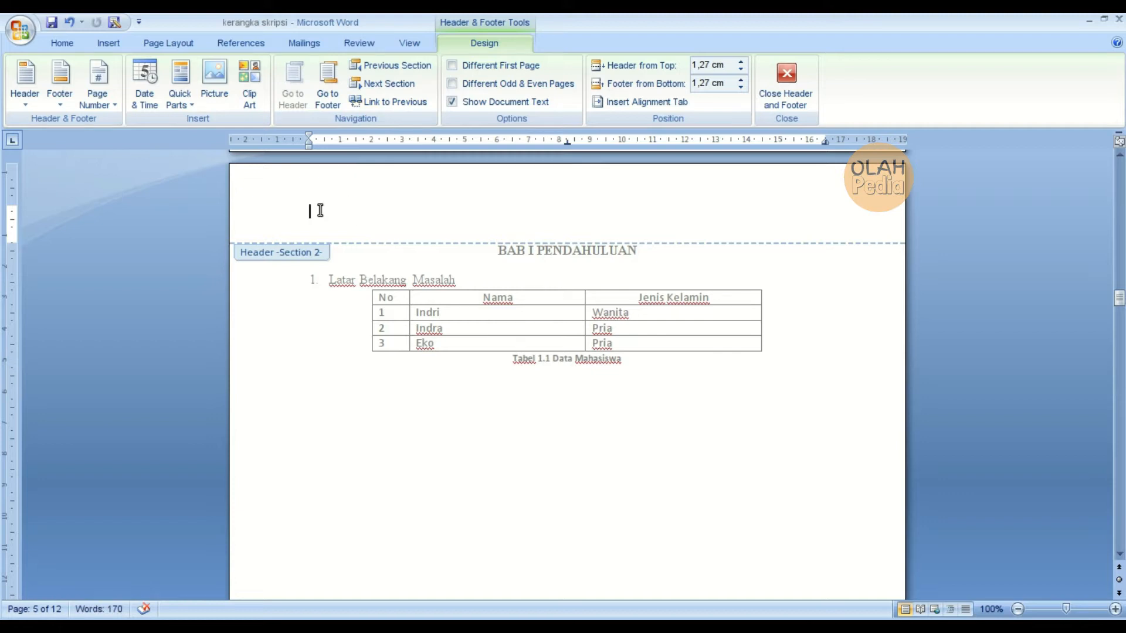
click(330, 105)
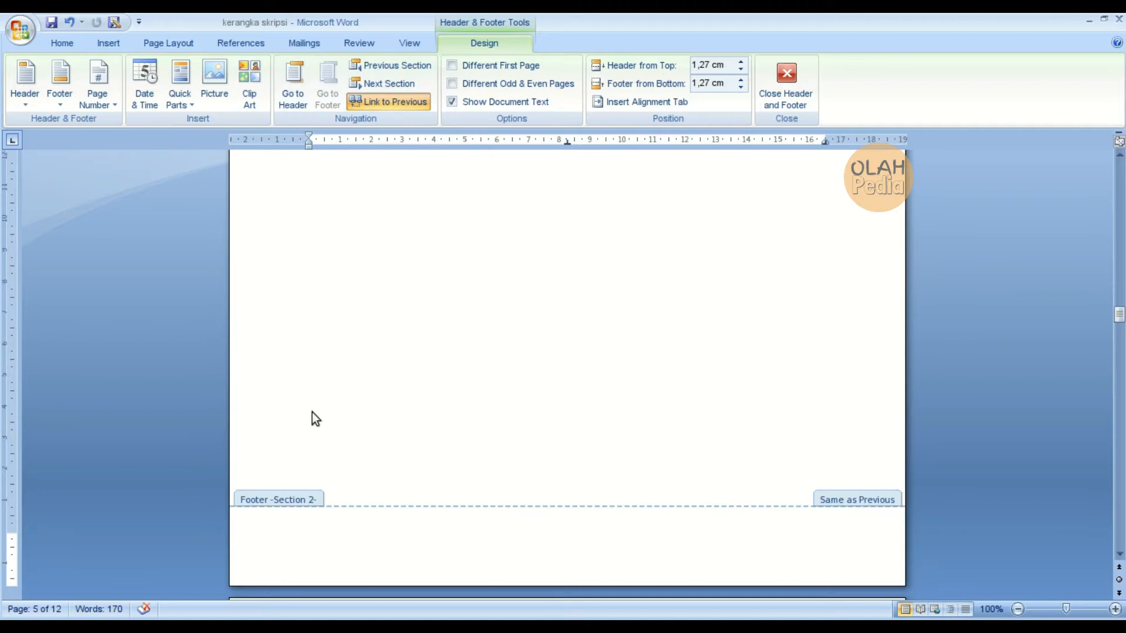
click(392, 108)
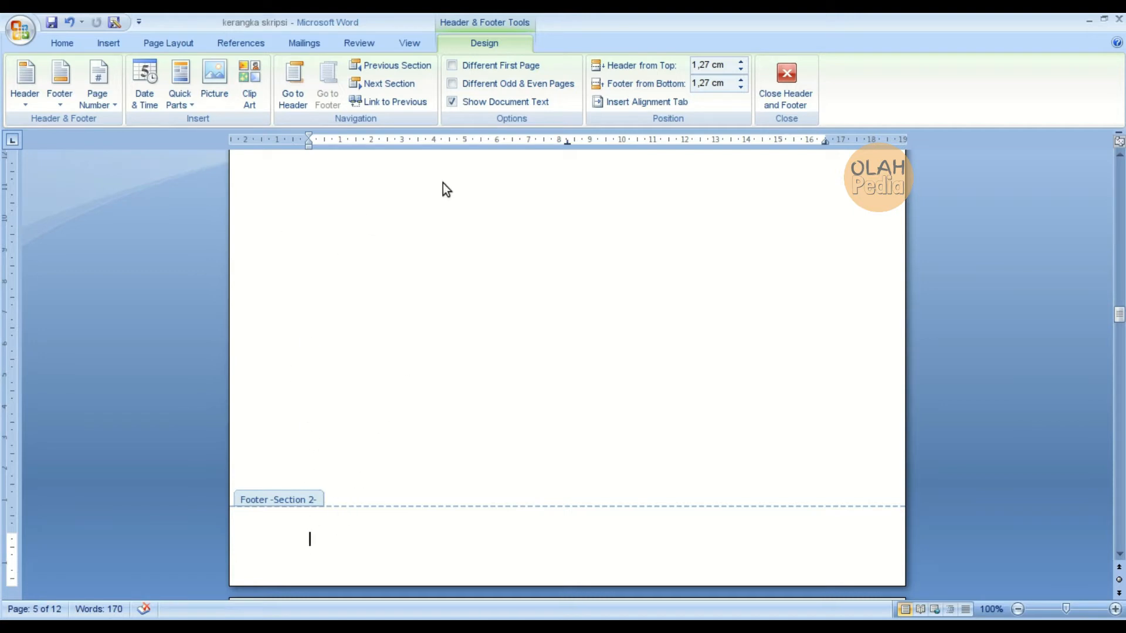
- Enable Different First Page for the BAB I section, unlink its first-page footer and header from the previous section, and close header and footer editing
click(453, 66)
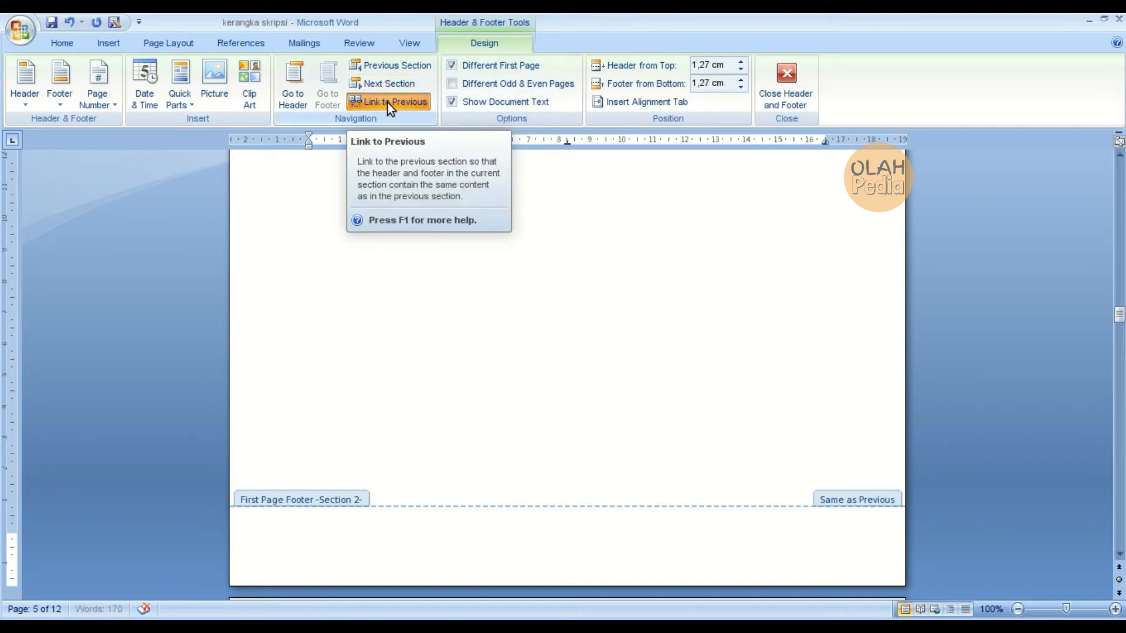
click(291, 100)
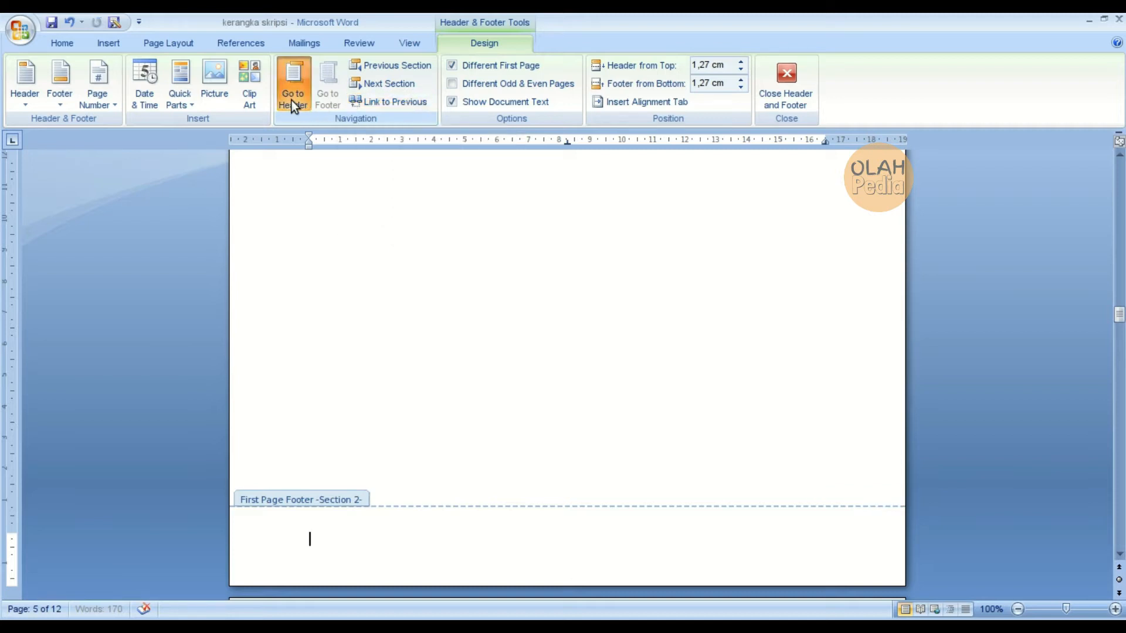
click(381, 103)
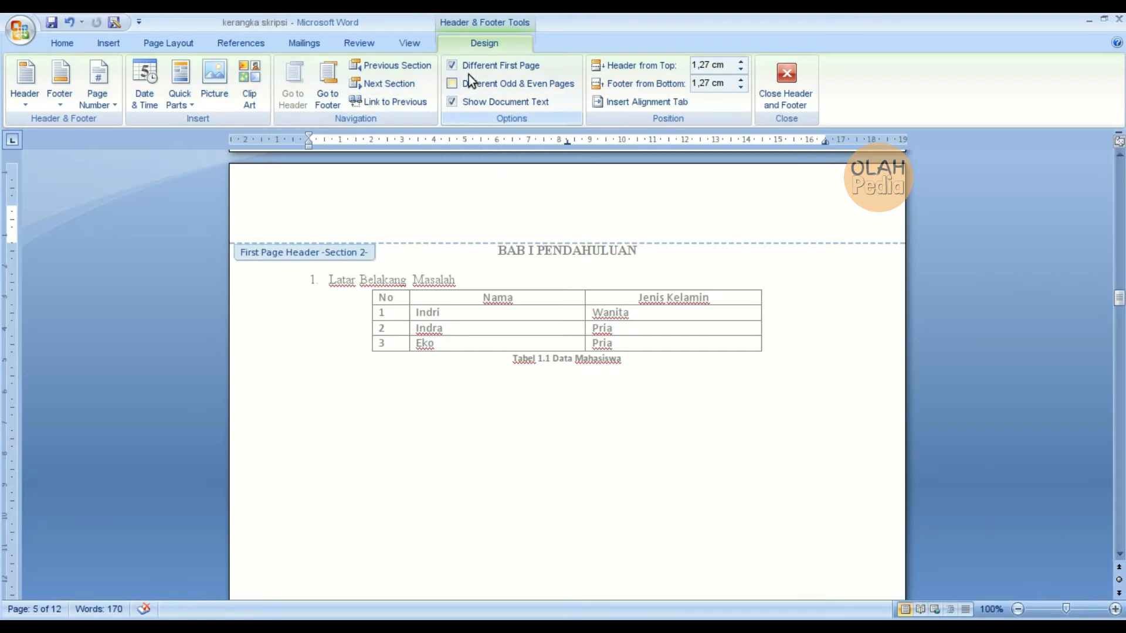
click(797, 90)
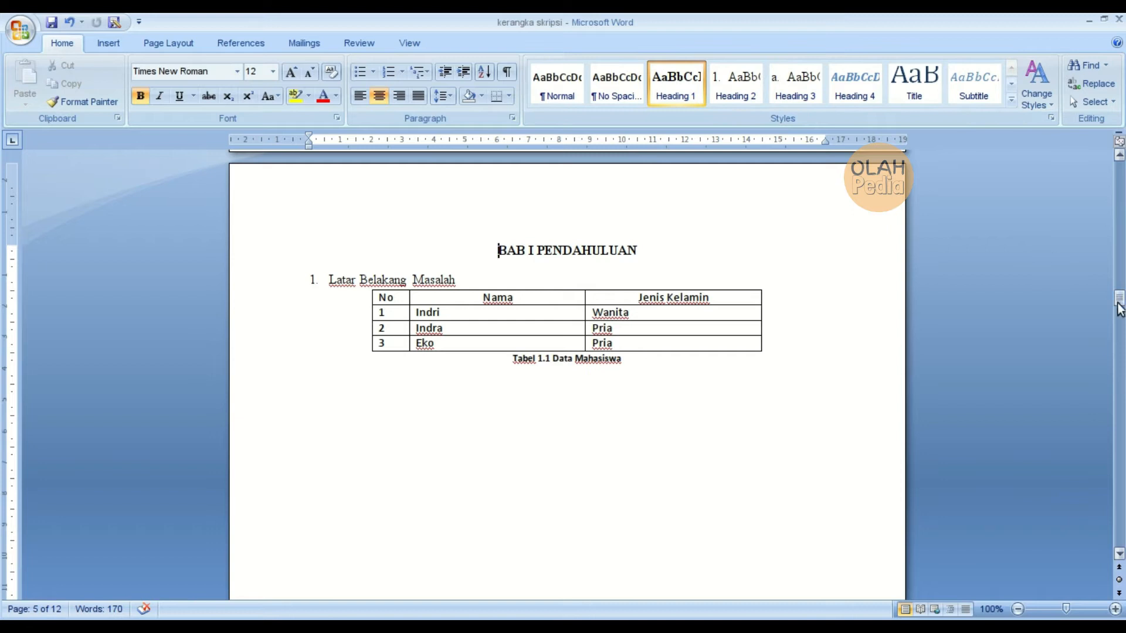
- Insert a Next Page section break before the BAB II LANDASAN TEORI heading and check the new section's header
drag(1120, 306, 1121, 359)
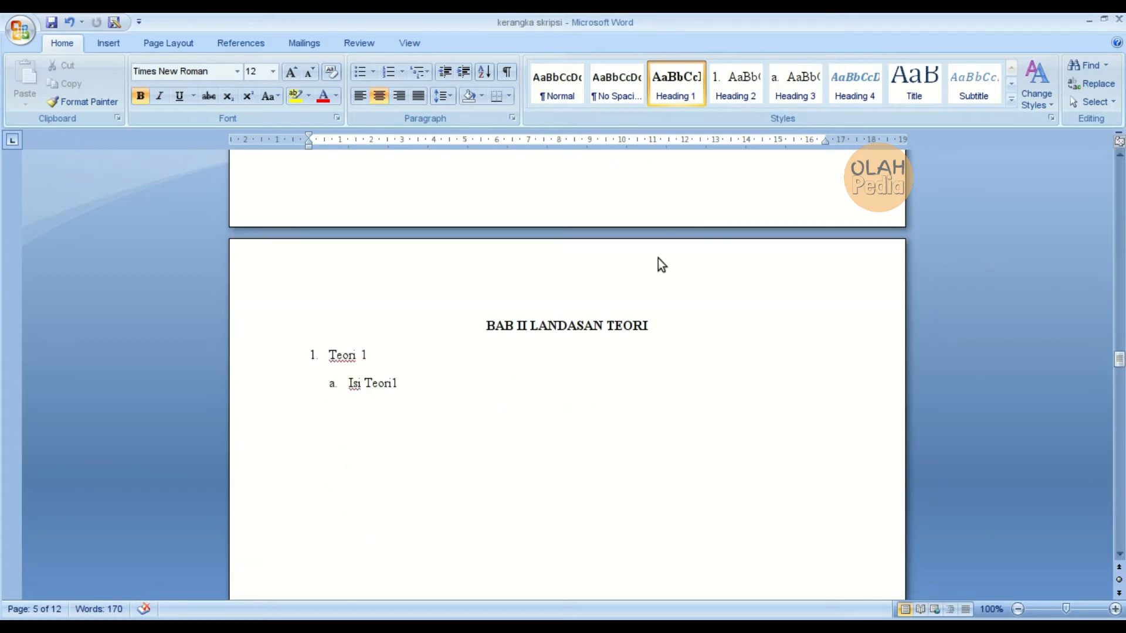
click(486, 326)
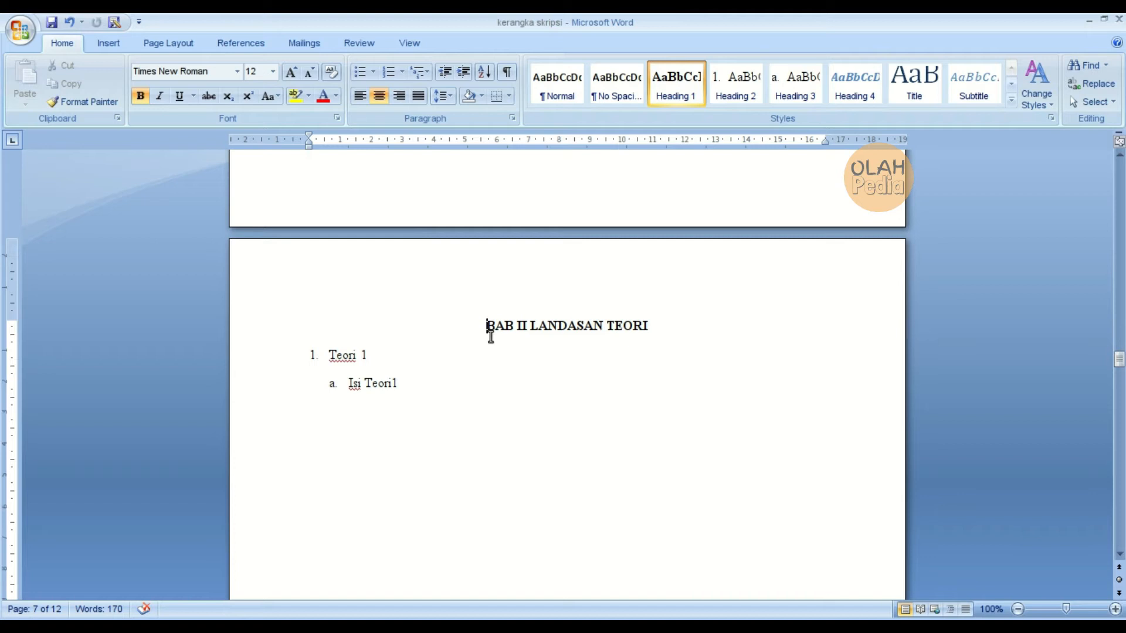
click(179, 50)
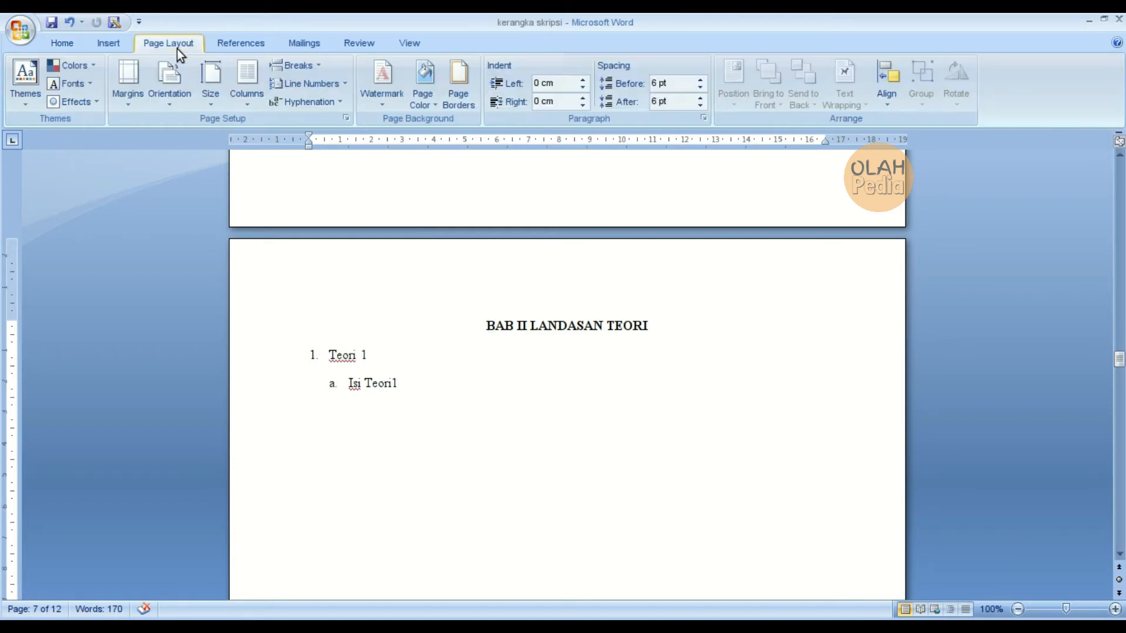
click(311, 67)
click(340, 294)
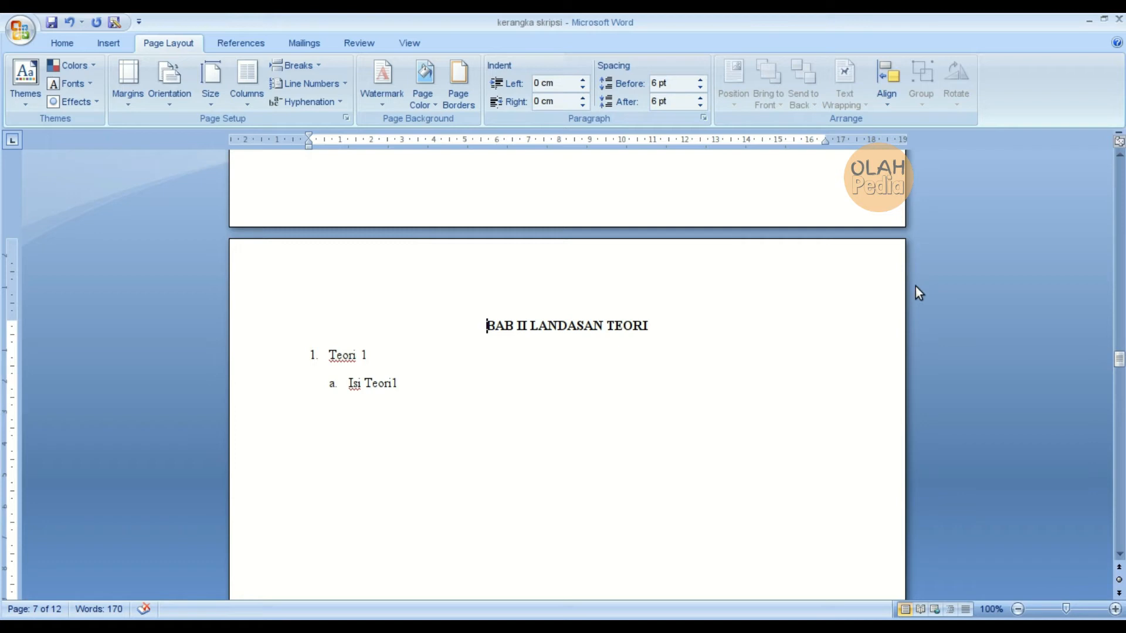
double_click(357, 281)
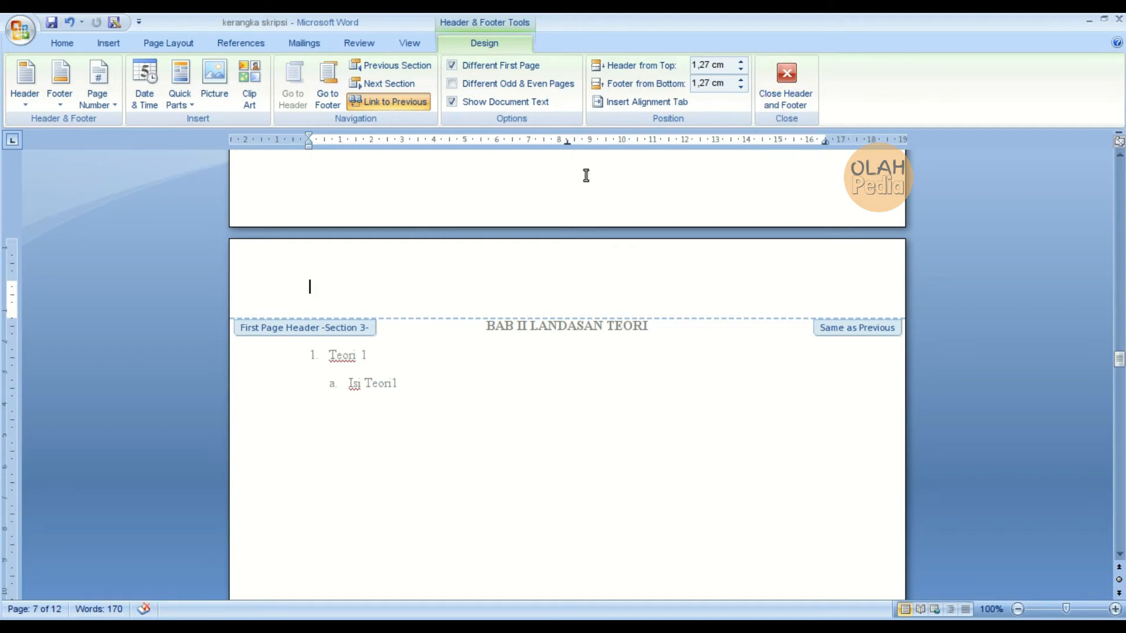
click(780, 104)
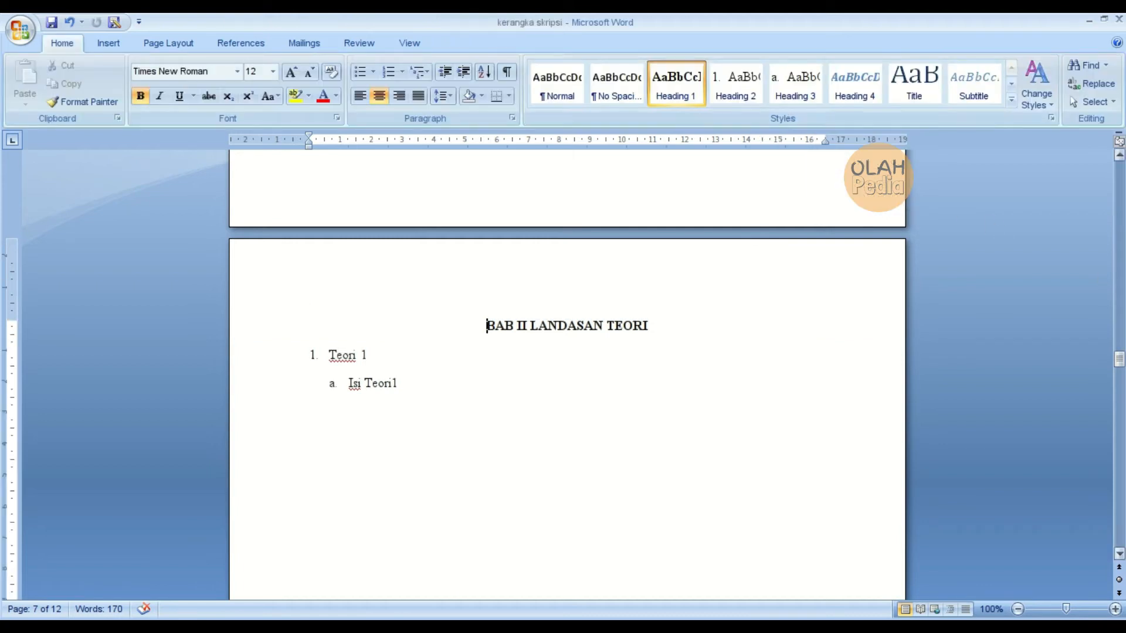
- Insert a Next Page section break before the BAB III METODE PENELITIAN heading and check the new section's header
drag(1119, 369, 1120, 423)
click(472, 350)
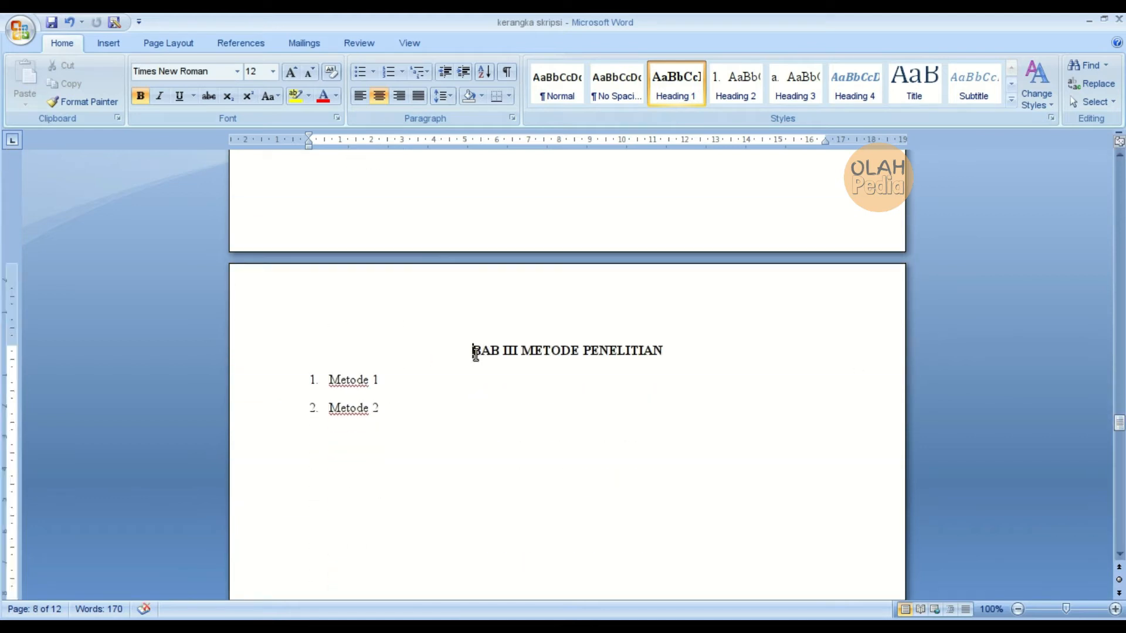
click(167, 43)
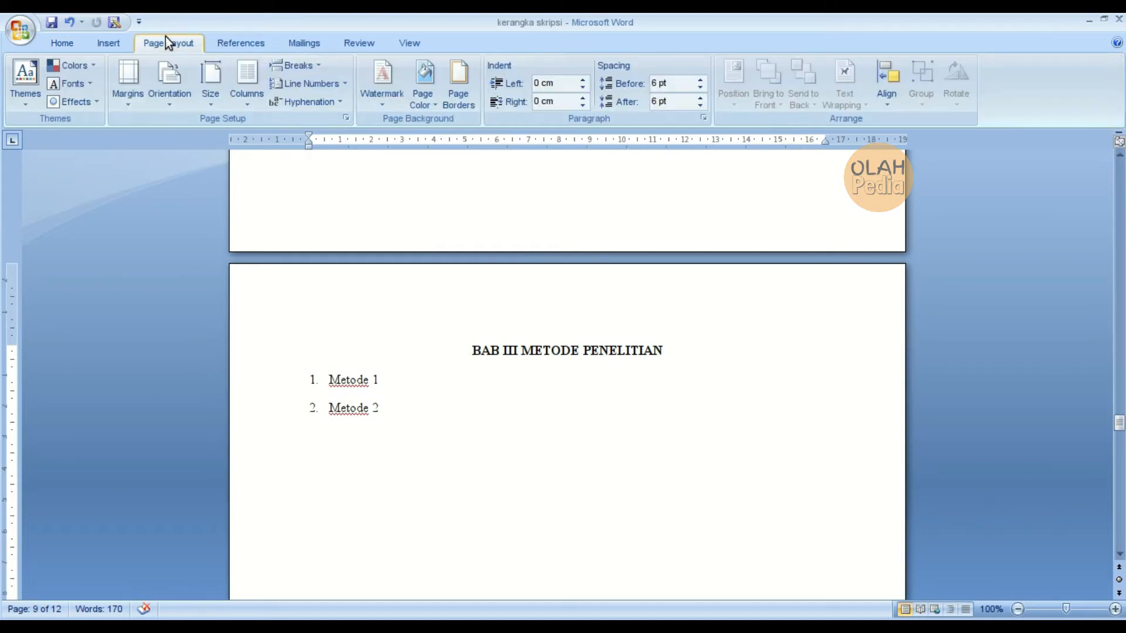
click(302, 67)
click(353, 281)
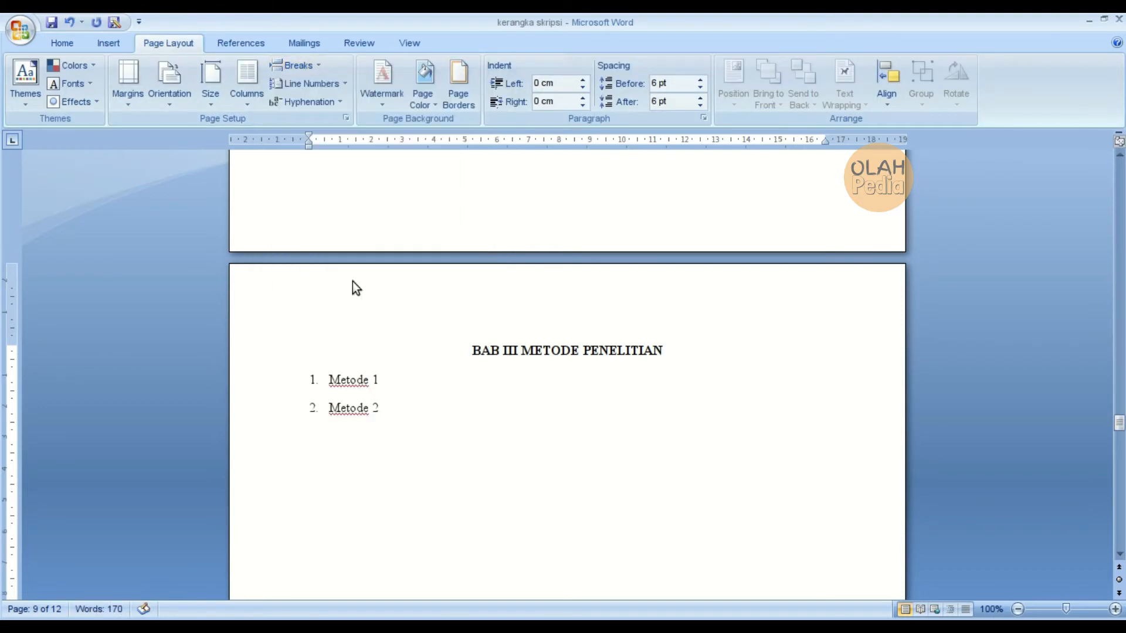
double_click(291, 285)
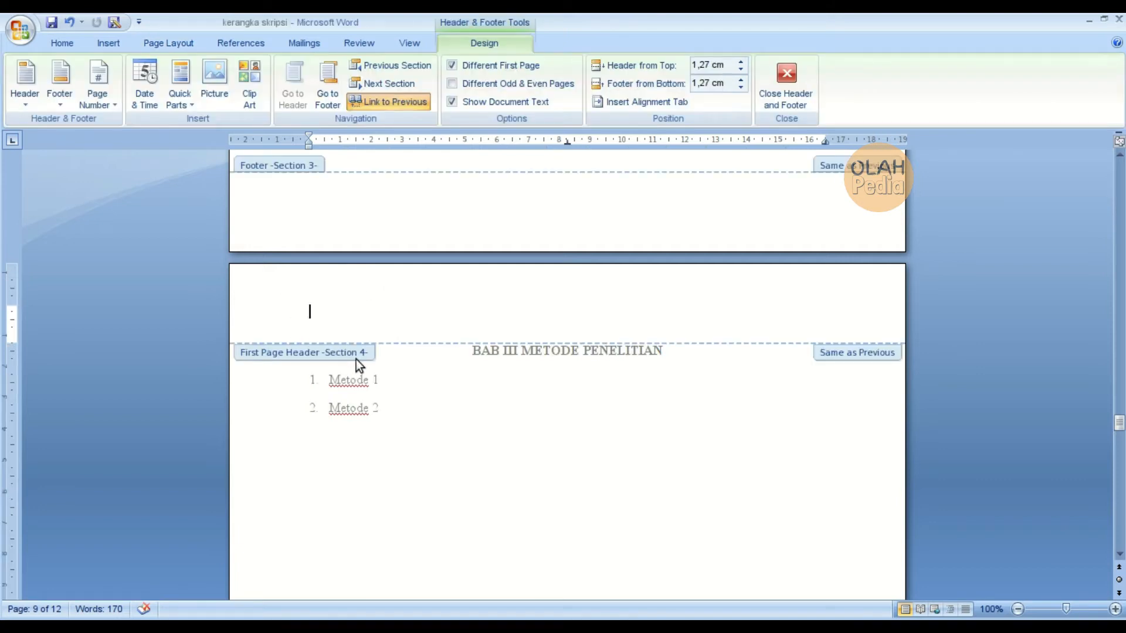
click(789, 100)
- Insert a Next Page section break before the BAB IV IMPLEMENTASI heading
drag(1120, 427, 1120, 459)
click(491, 291)
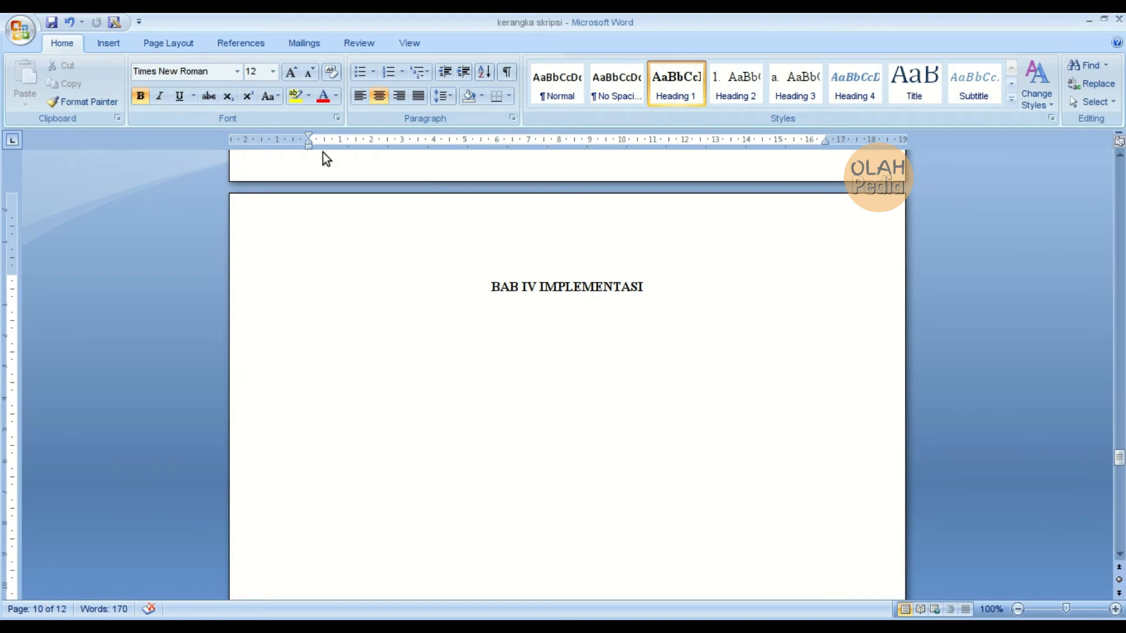
click(163, 51)
click(293, 65)
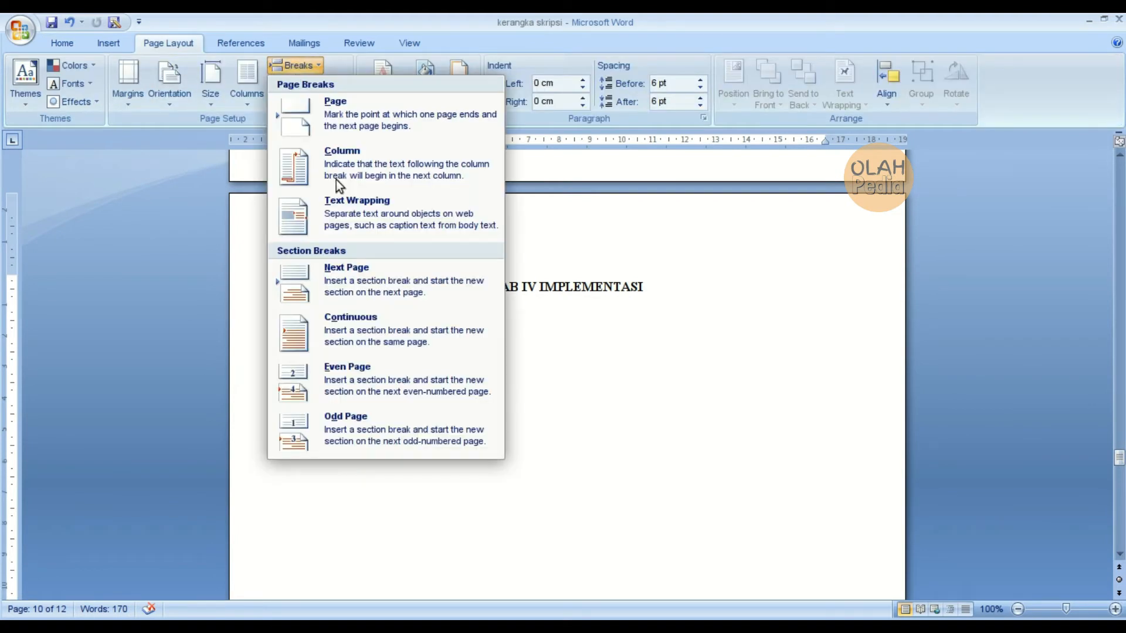
click(367, 294)
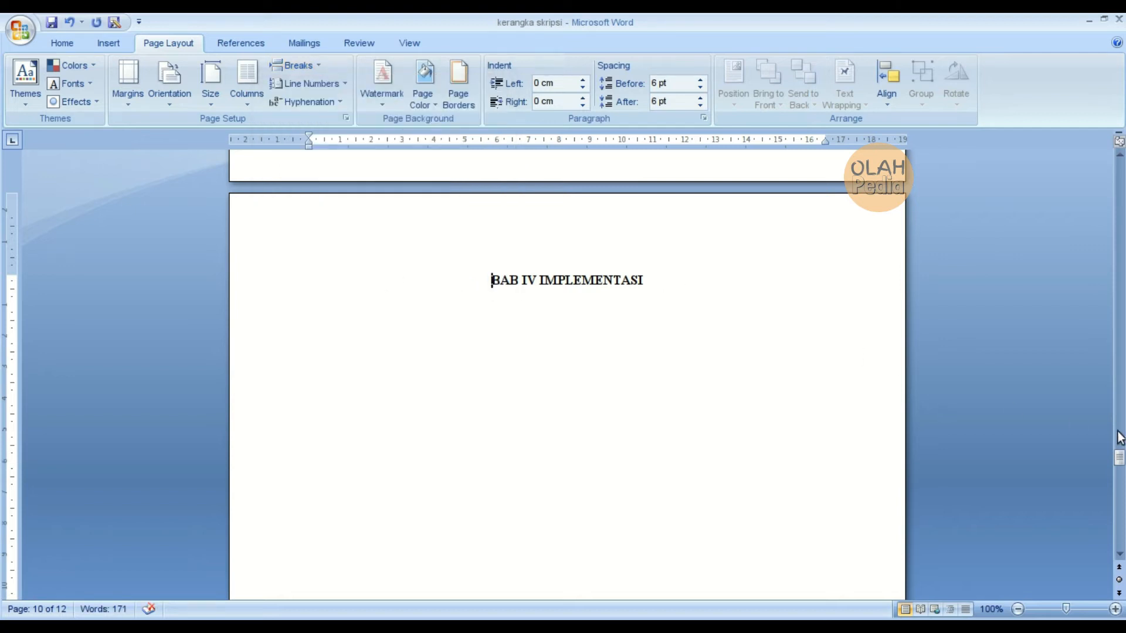
- Insert a Next Page section break before the BAB V PENUTUP heading and check the new section's header
click(1117, 464)
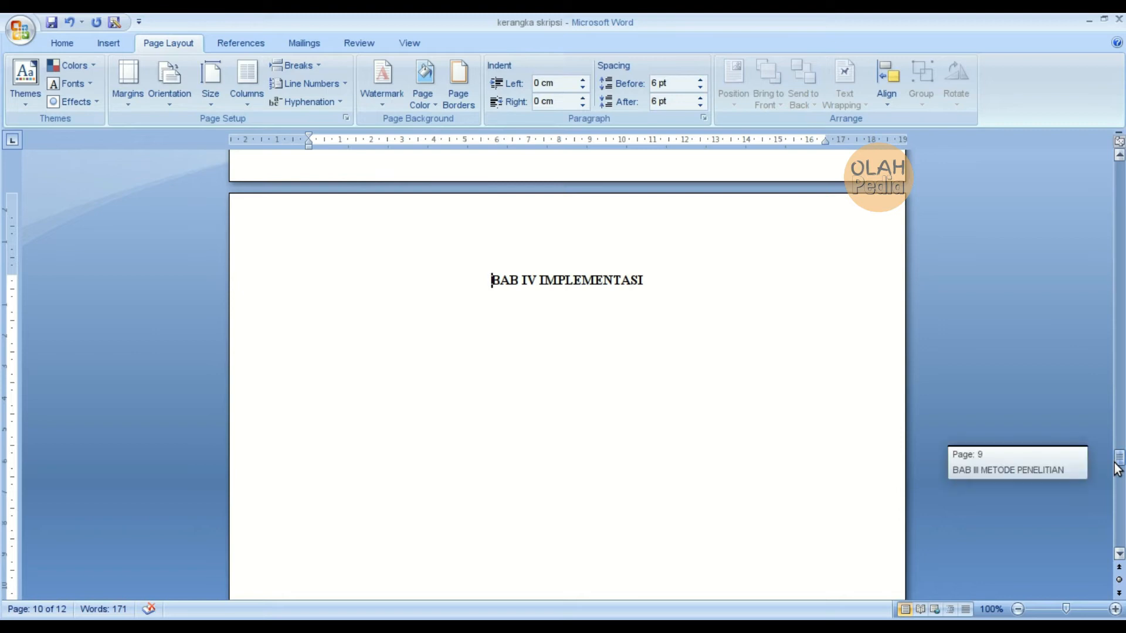
drag(1116, 464, 1118, 496)
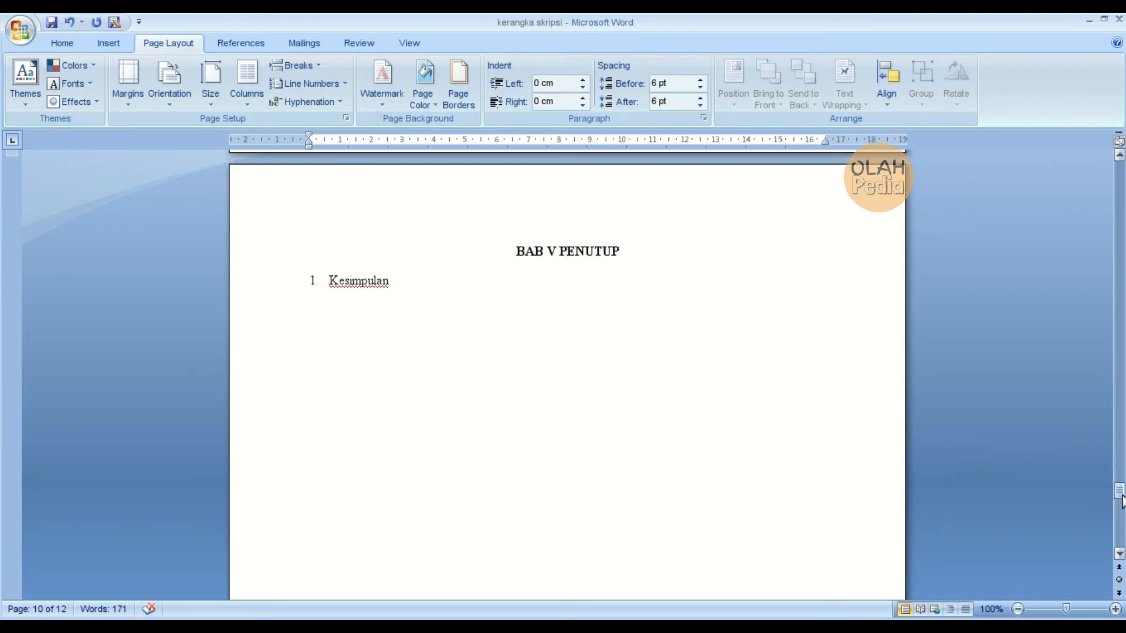
click(517, 252)
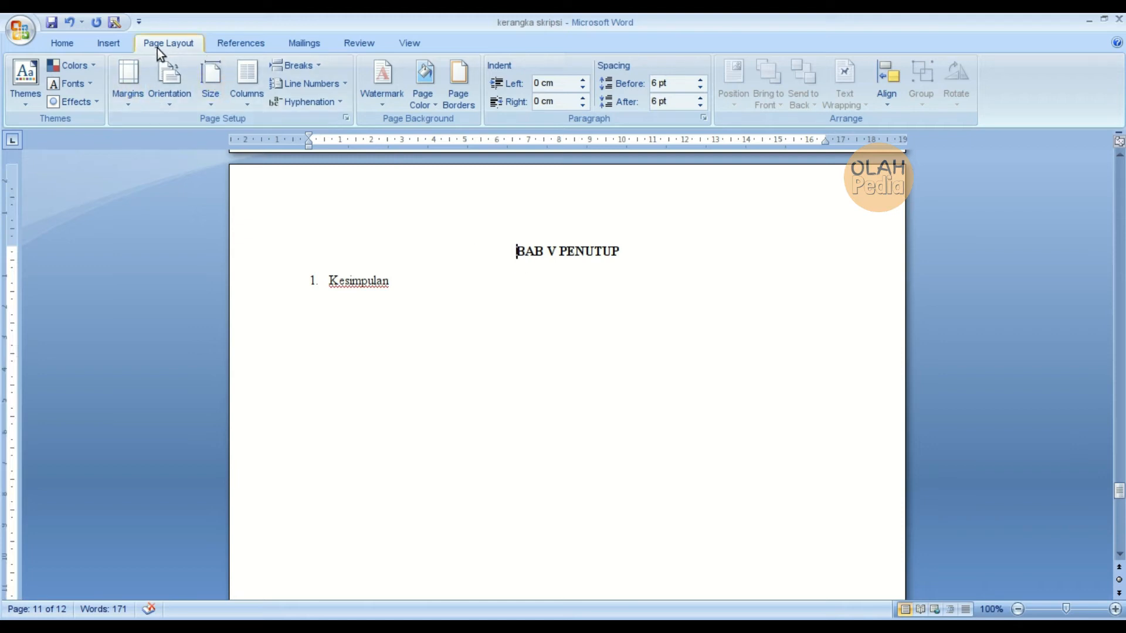
click(317, 66)
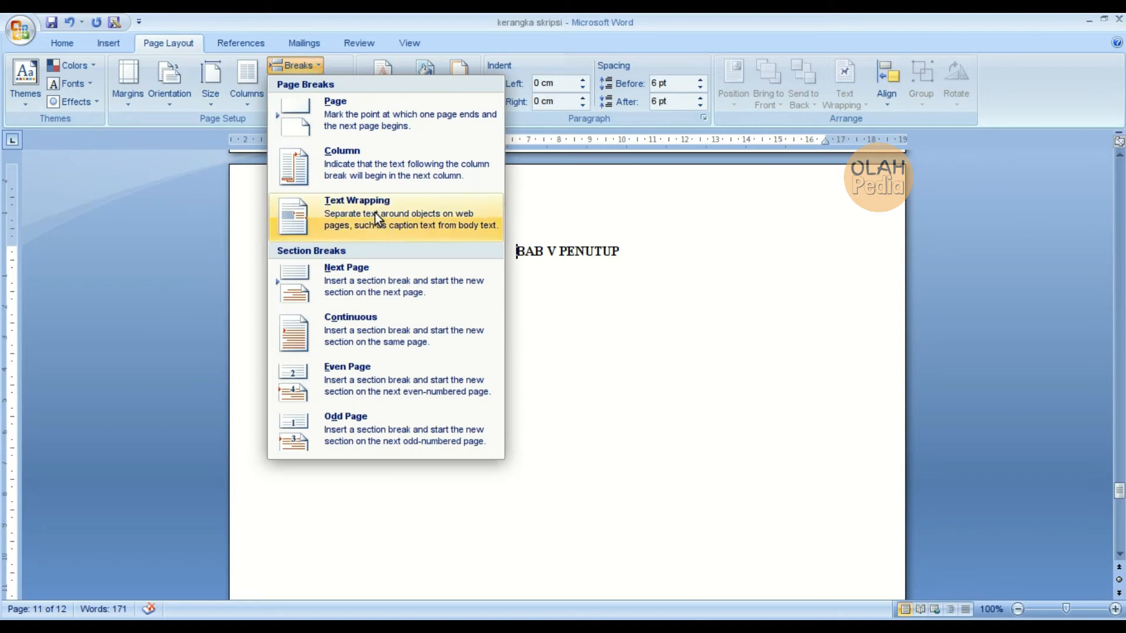
click(365, 280)
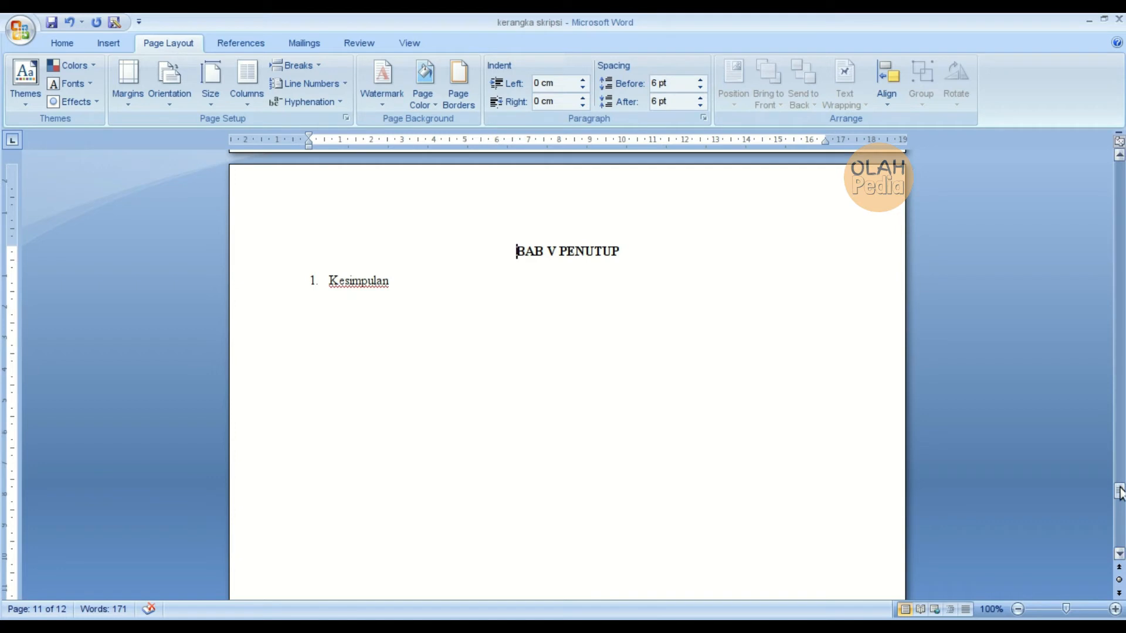
double_click(317, 207)
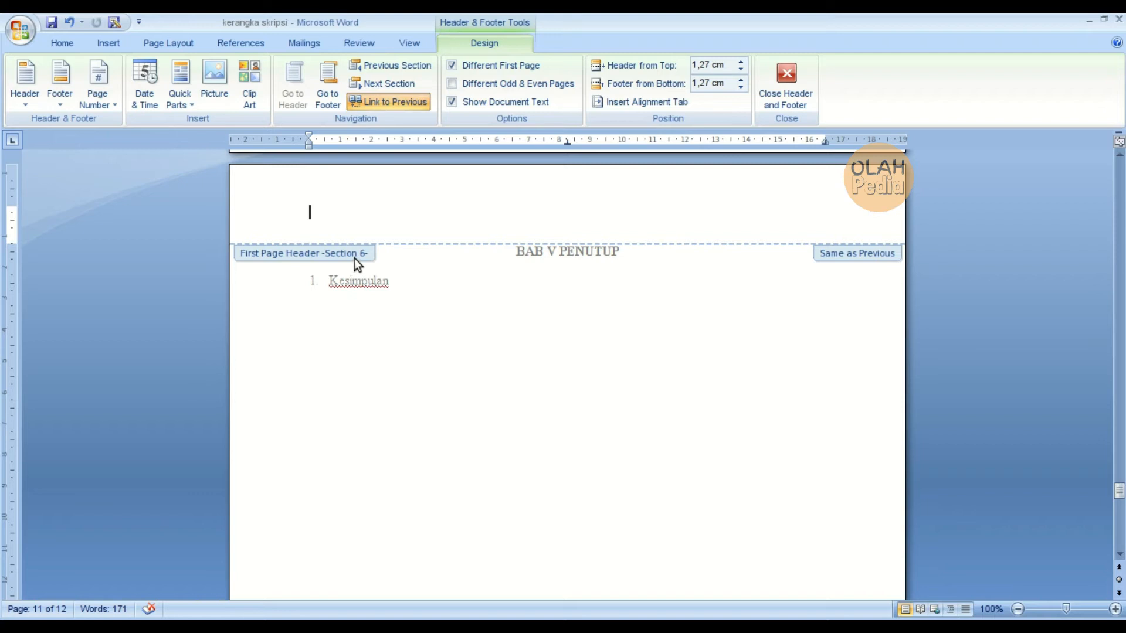
click(800, 97)
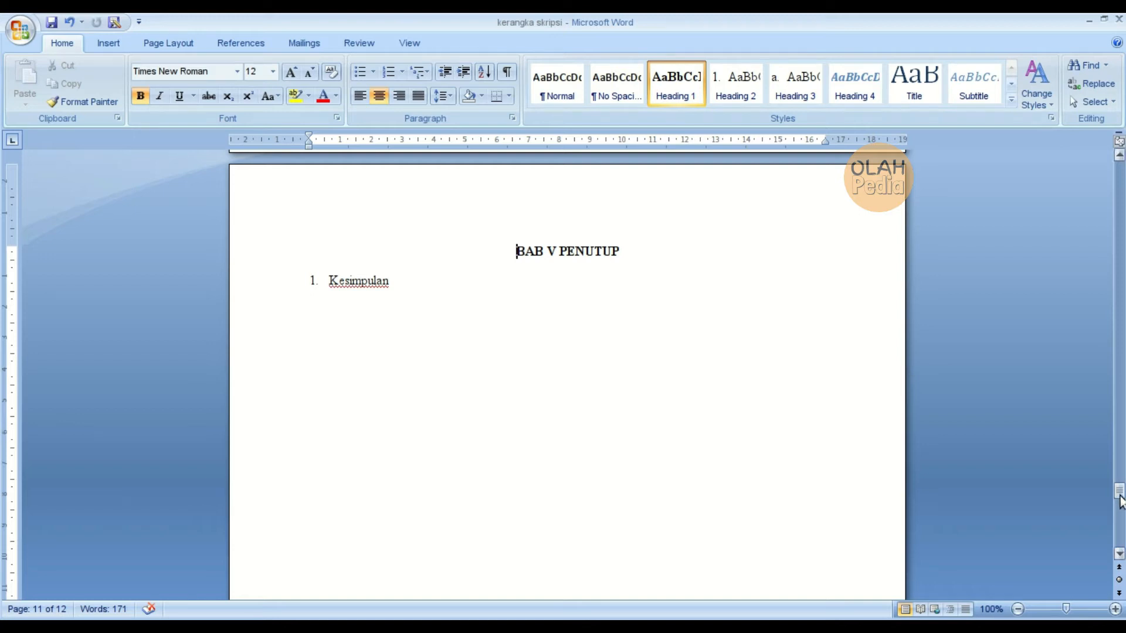
- Insert a centered Plain Number 2 page number at the bottom of the pages in the KATA PENGANTAR section
drag(1120, 495, 1115, 170)
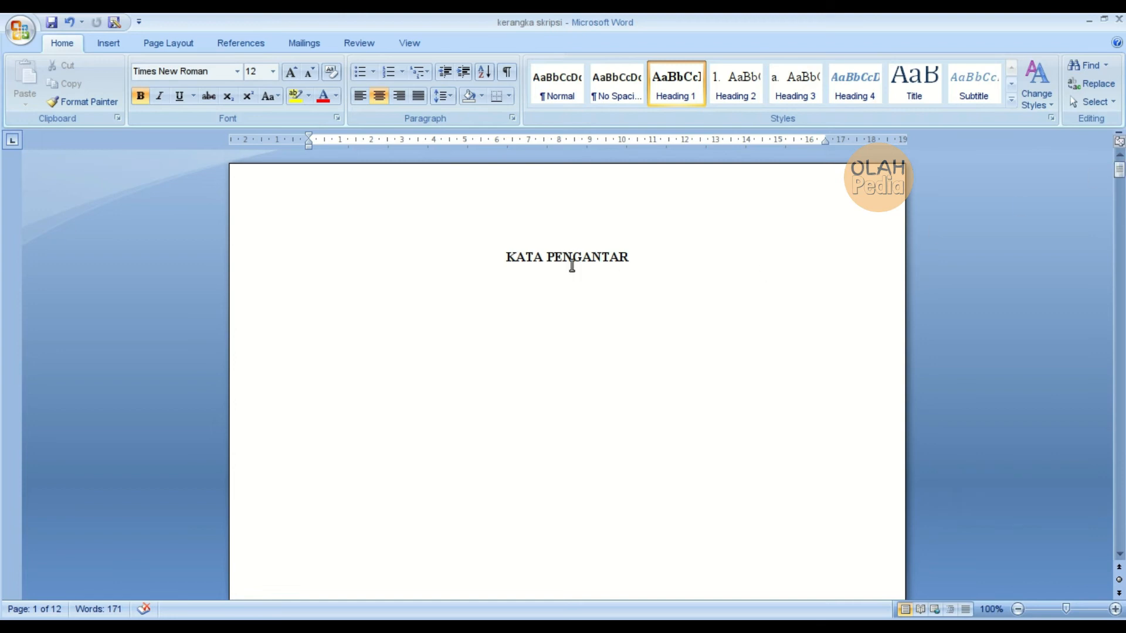
click(503, 258)
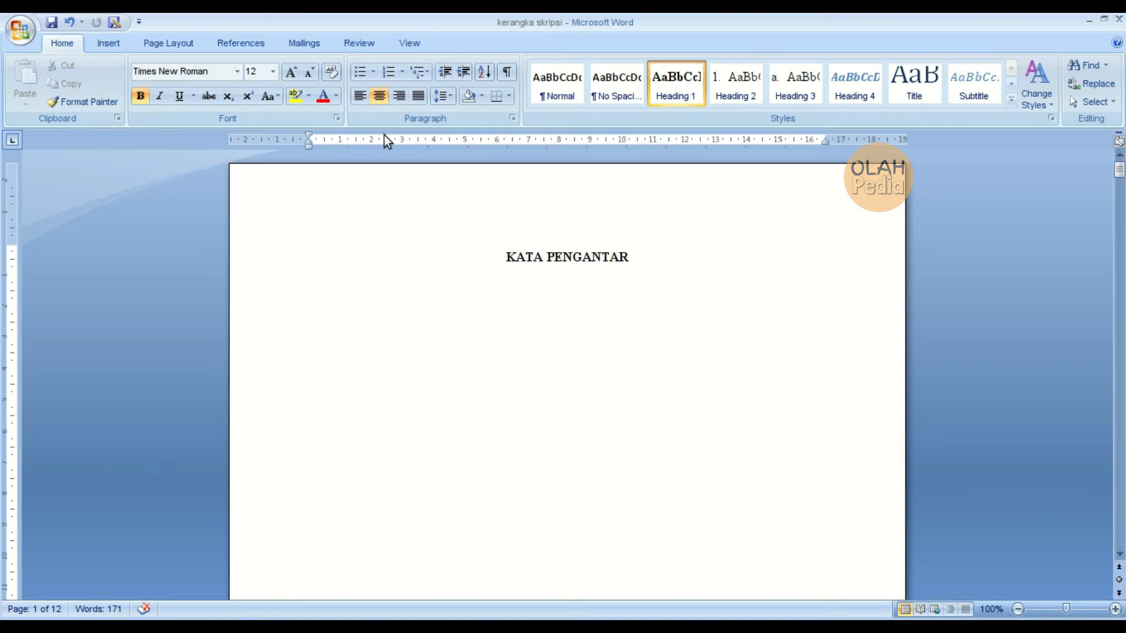
click(118, 50)
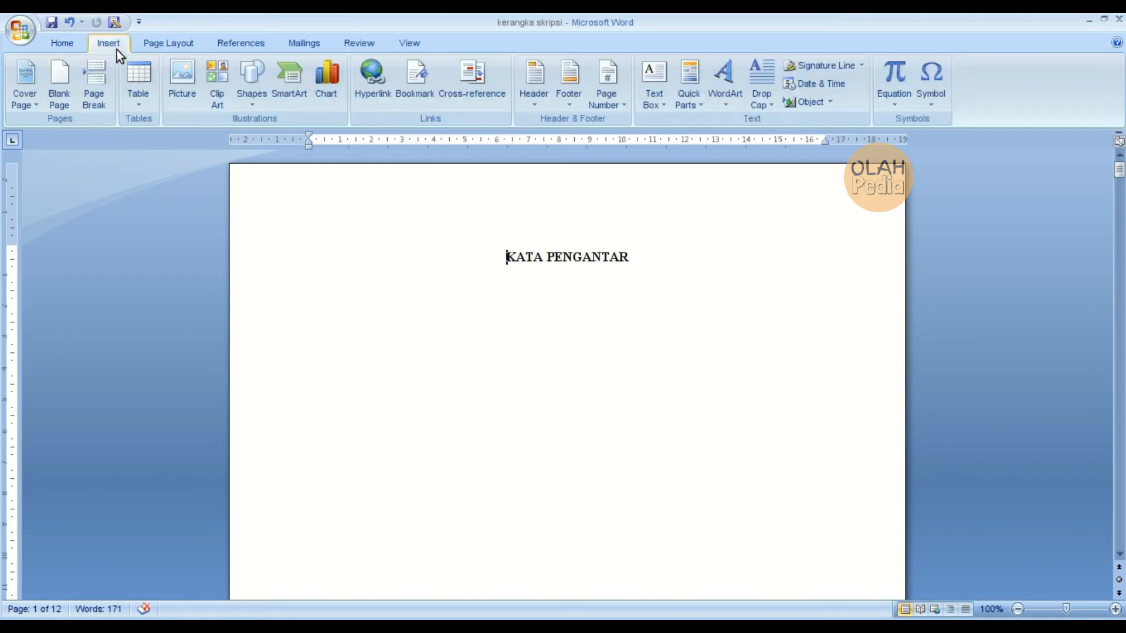
click(611, 107)
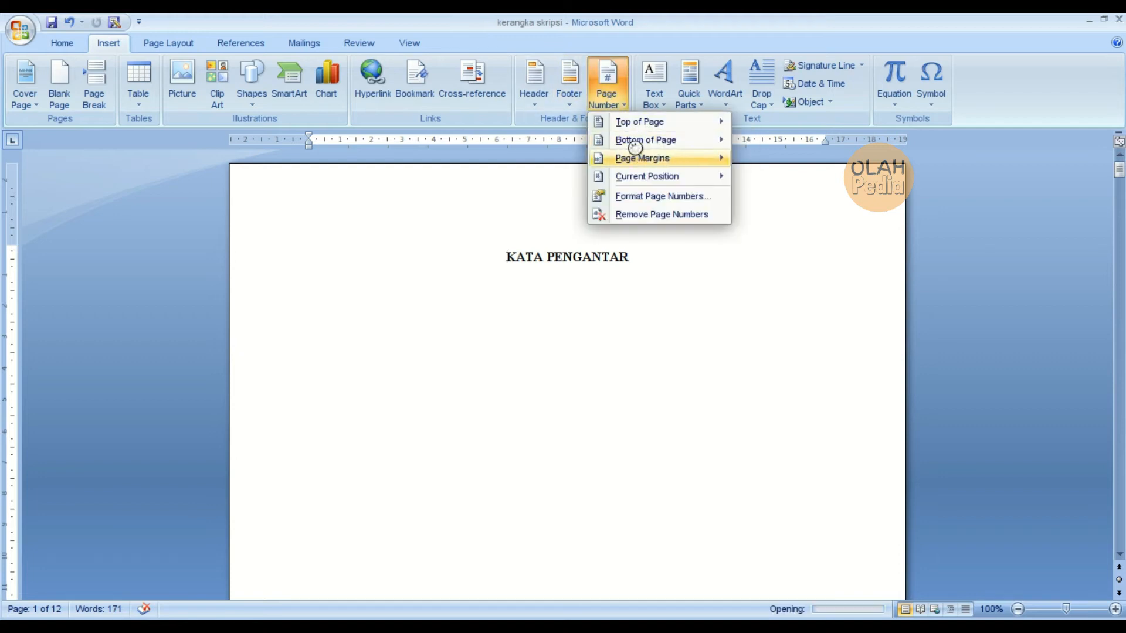
click(608, 98)
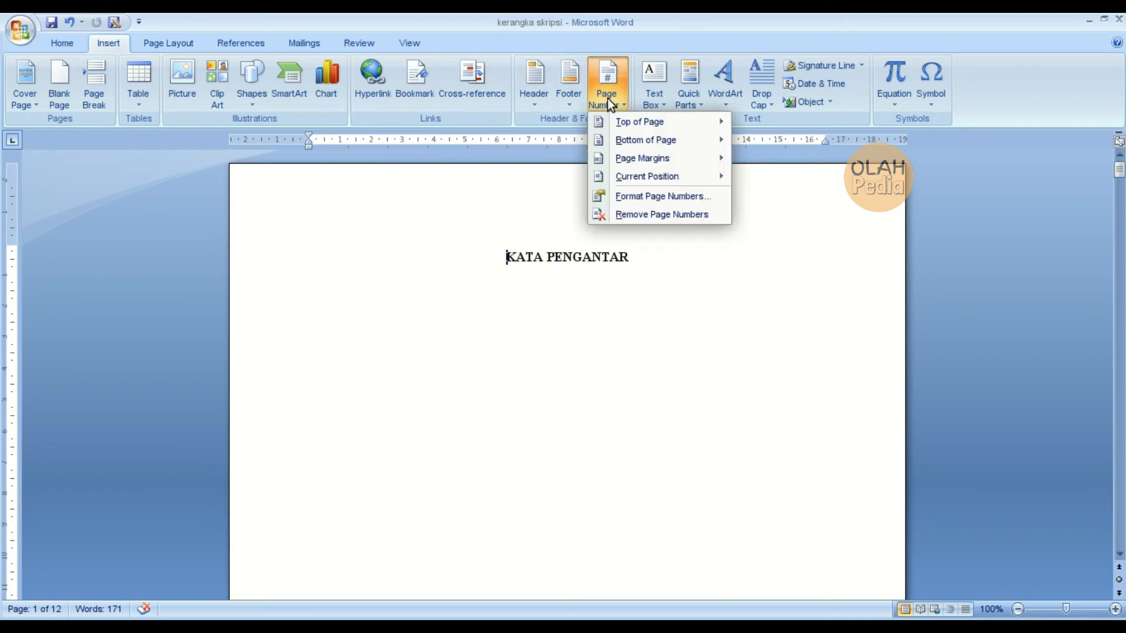
mouse_move(619, 140)
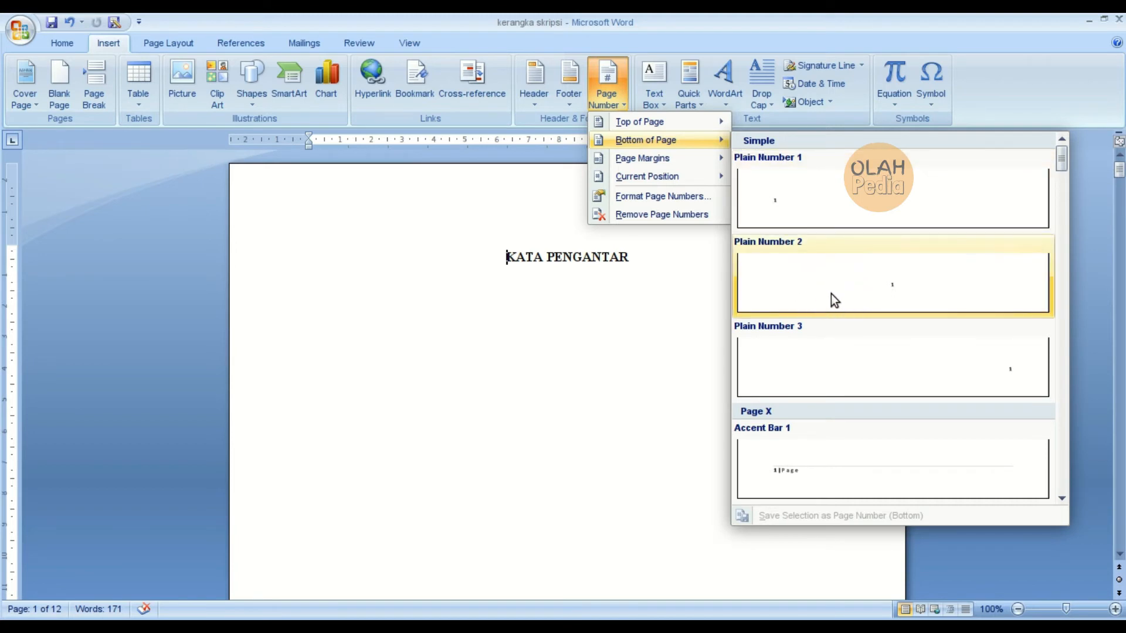
click(899, 295)
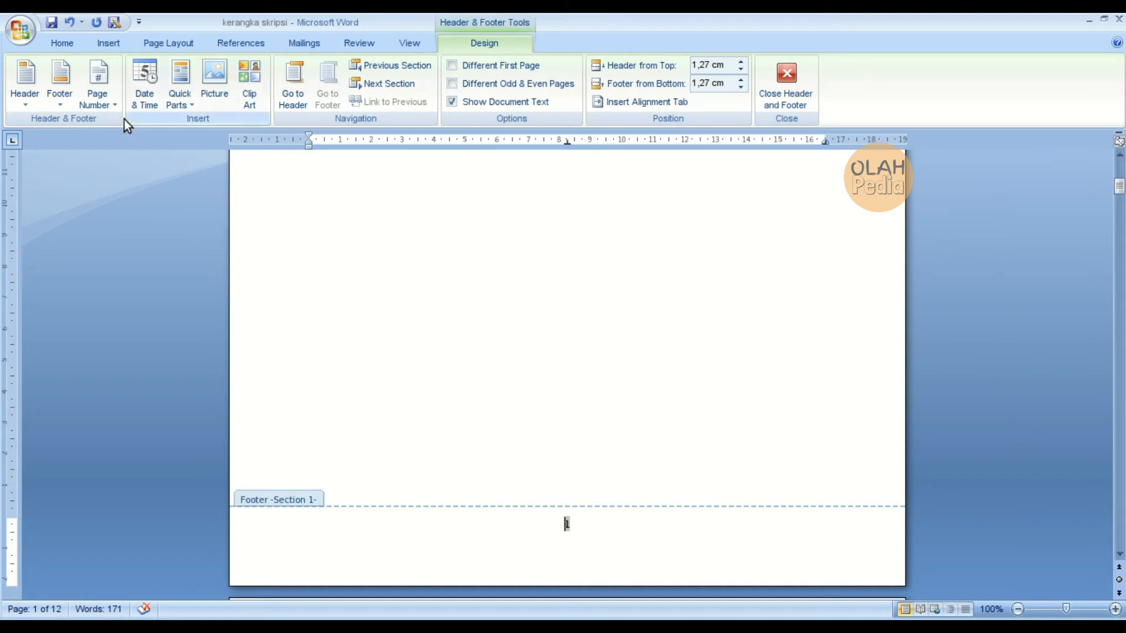
- Format the first section's page numbers as i, ii, iii starting at i, and close header and footer editing
click(109, 105)
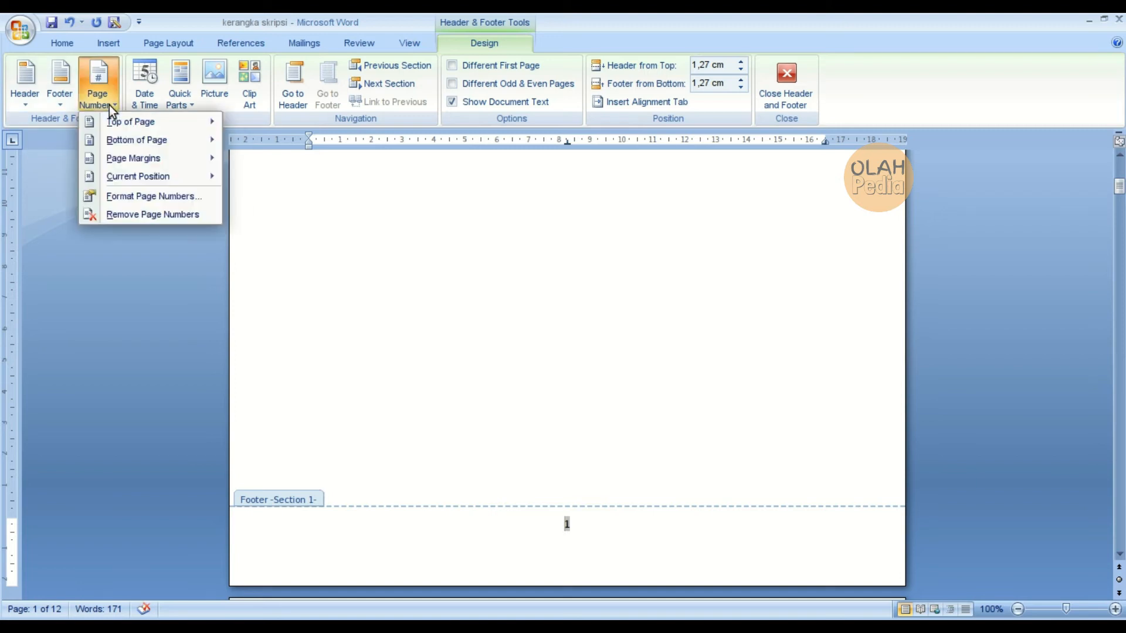
click(153, 200)
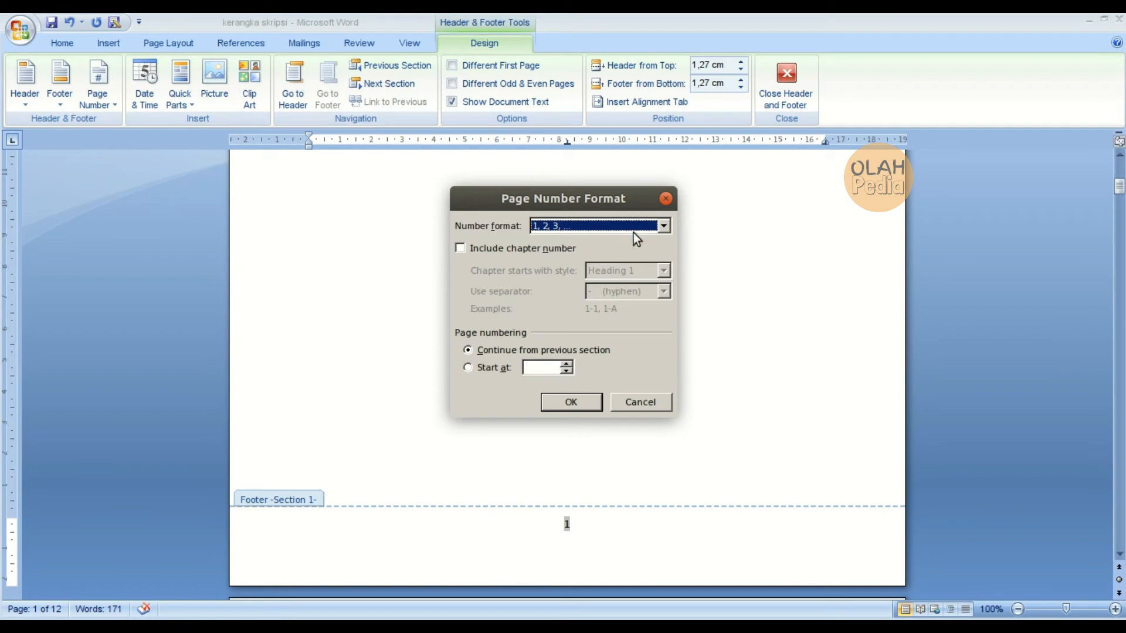
click(659, 232)
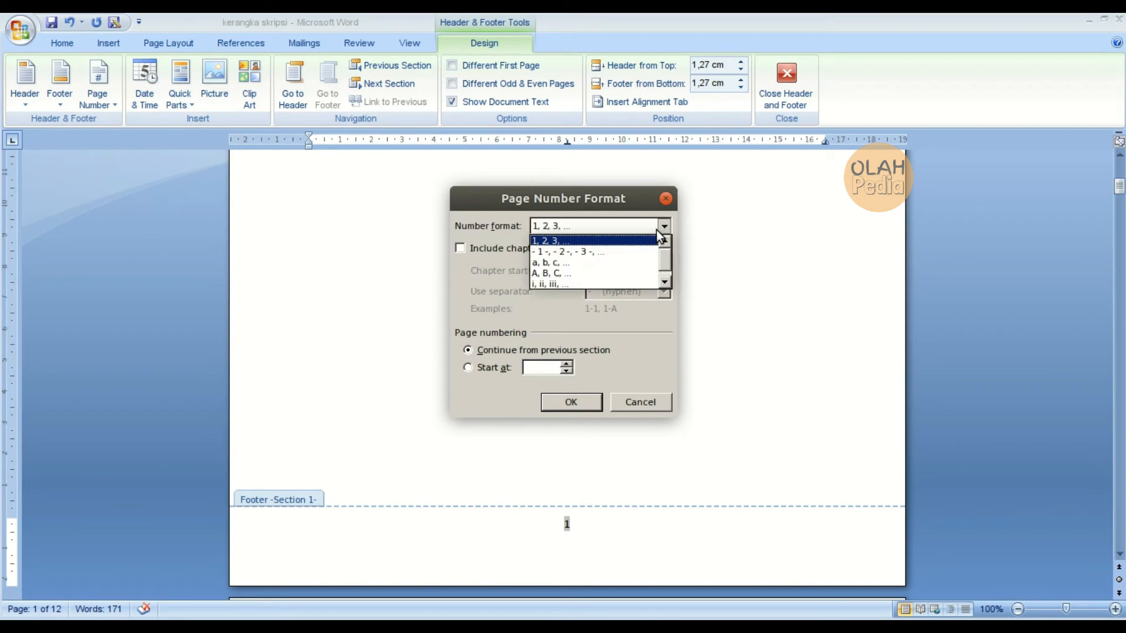
click(608, 283)
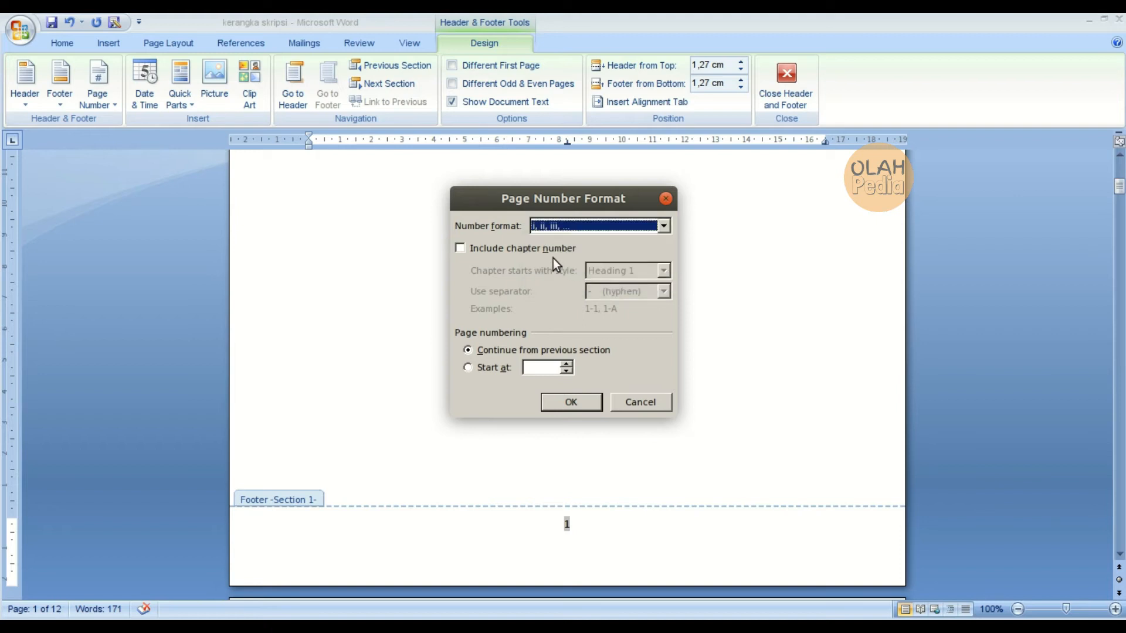
click(475, 368)
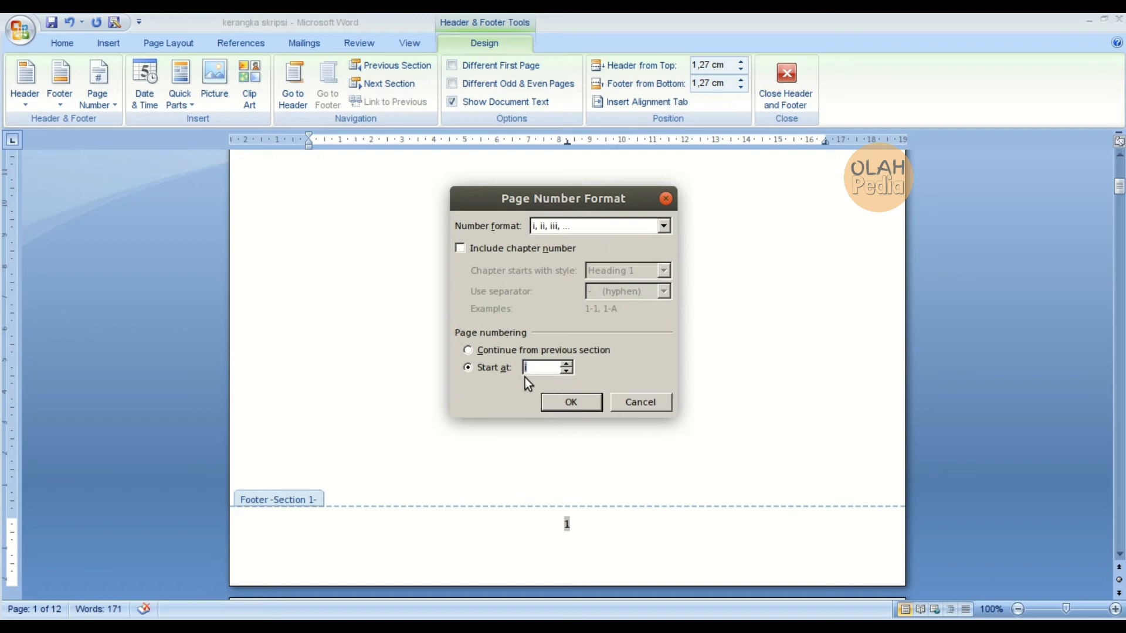
click(564, 402)
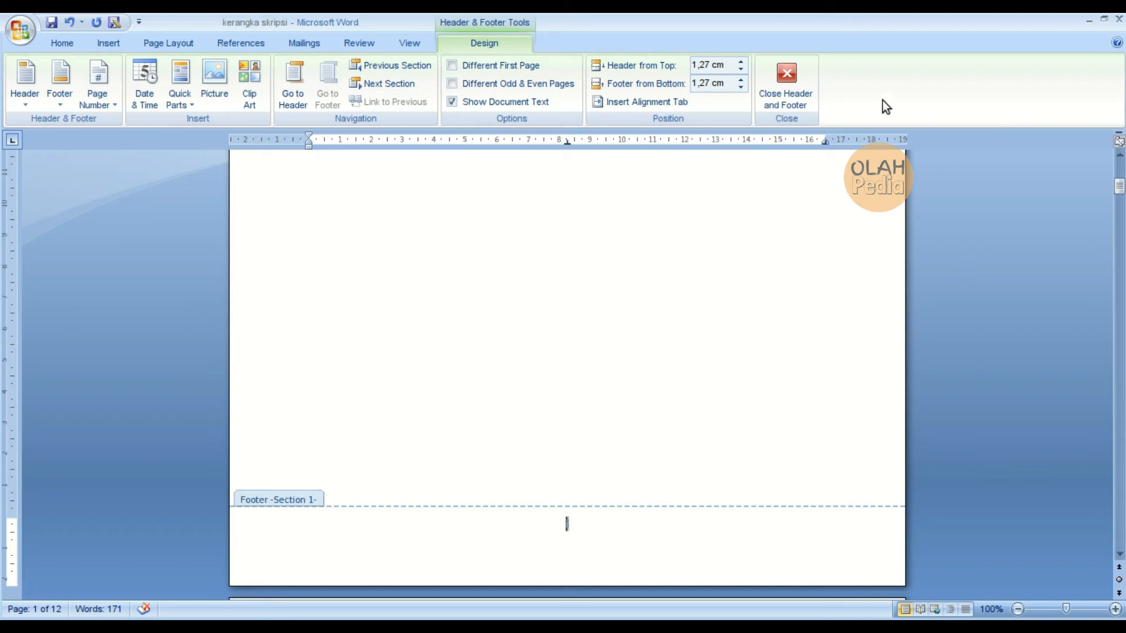
click(787, 98)
- Insert a centered Plain Number 2 page number in the first-page footer of the BAB I PENDAHULUAN section
drag(1119, 175, 1120, 292)
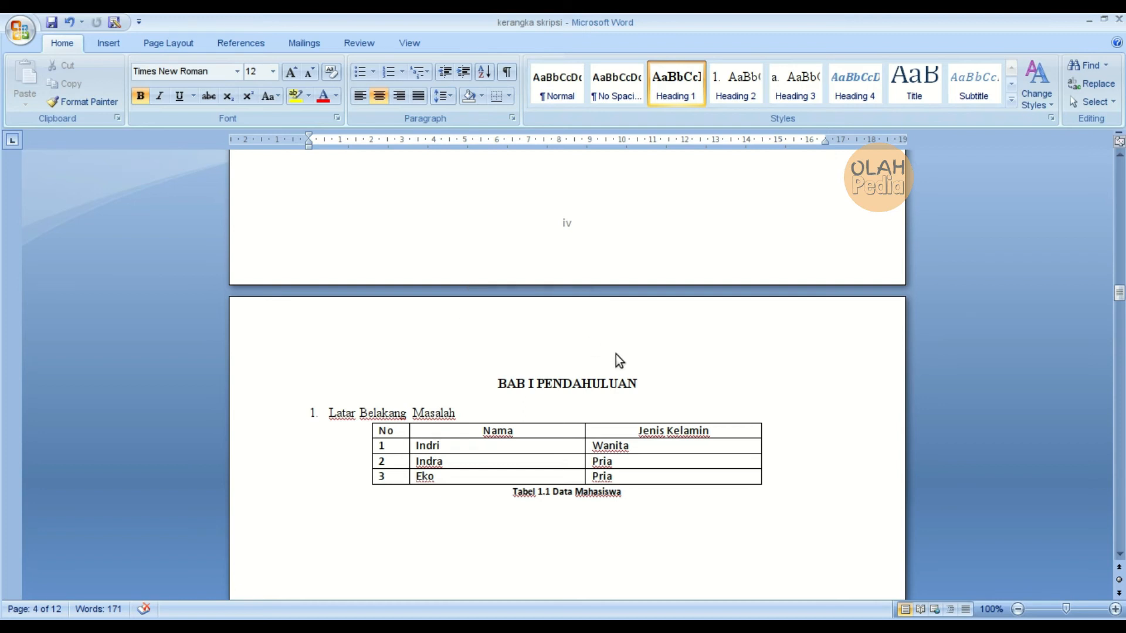
drag(1119, 296, 1121, 320)
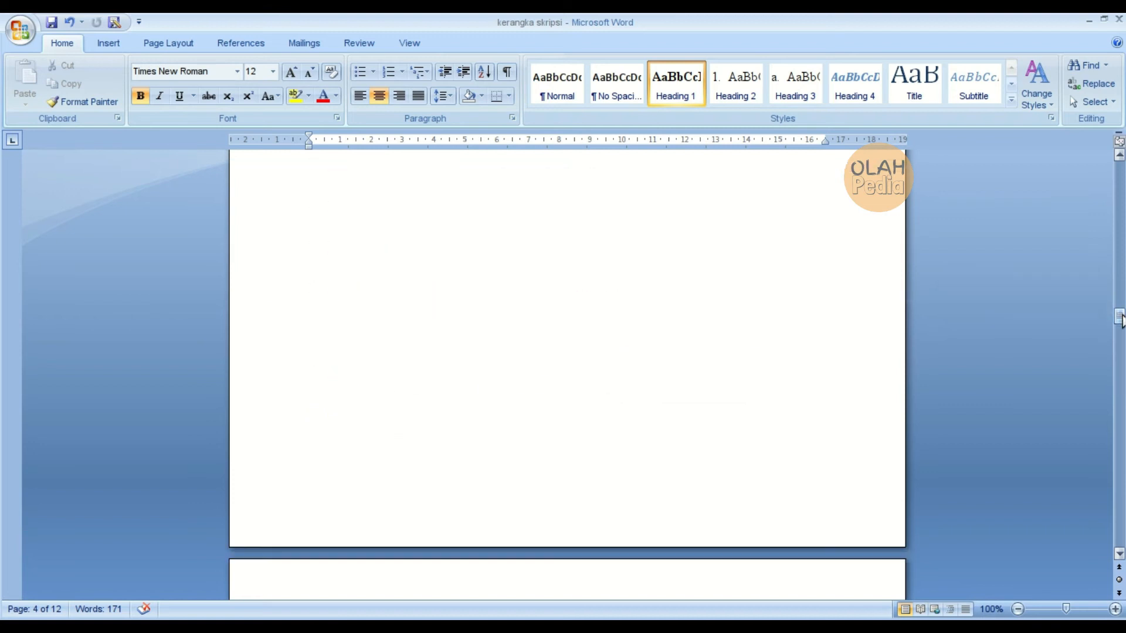
double_click(565, 509)
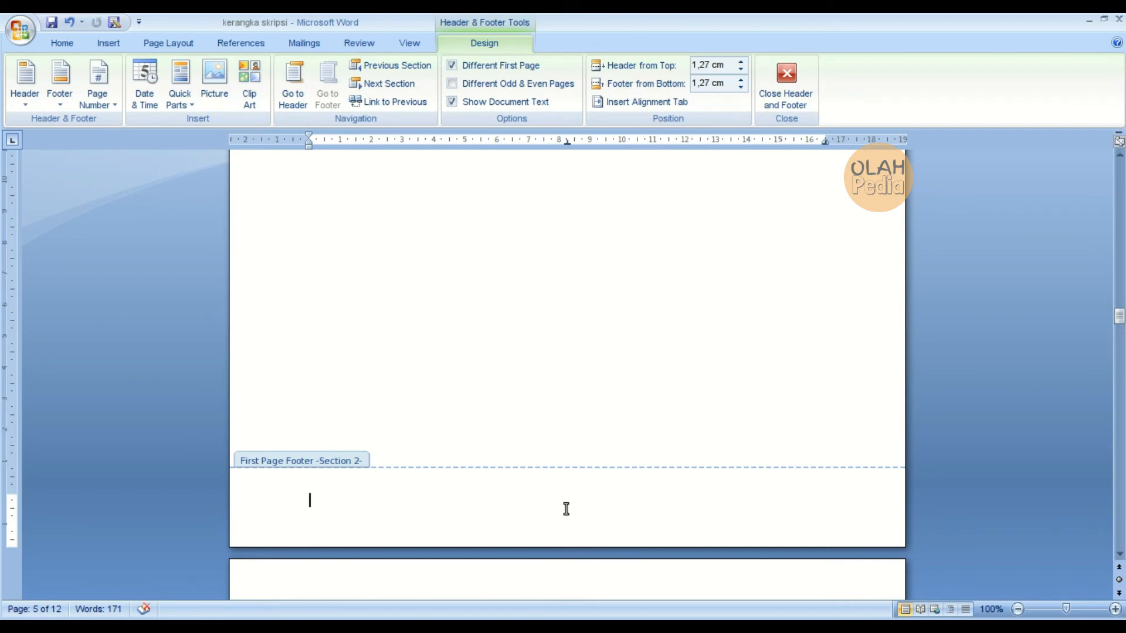
click(107, 108)
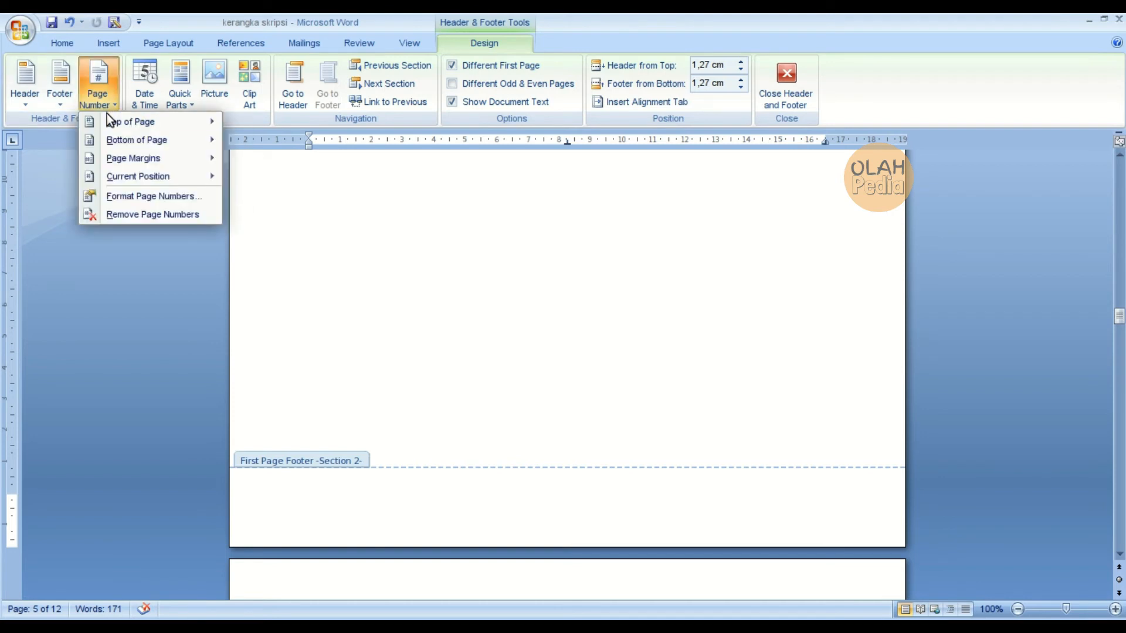
mouse_move(111, 139)
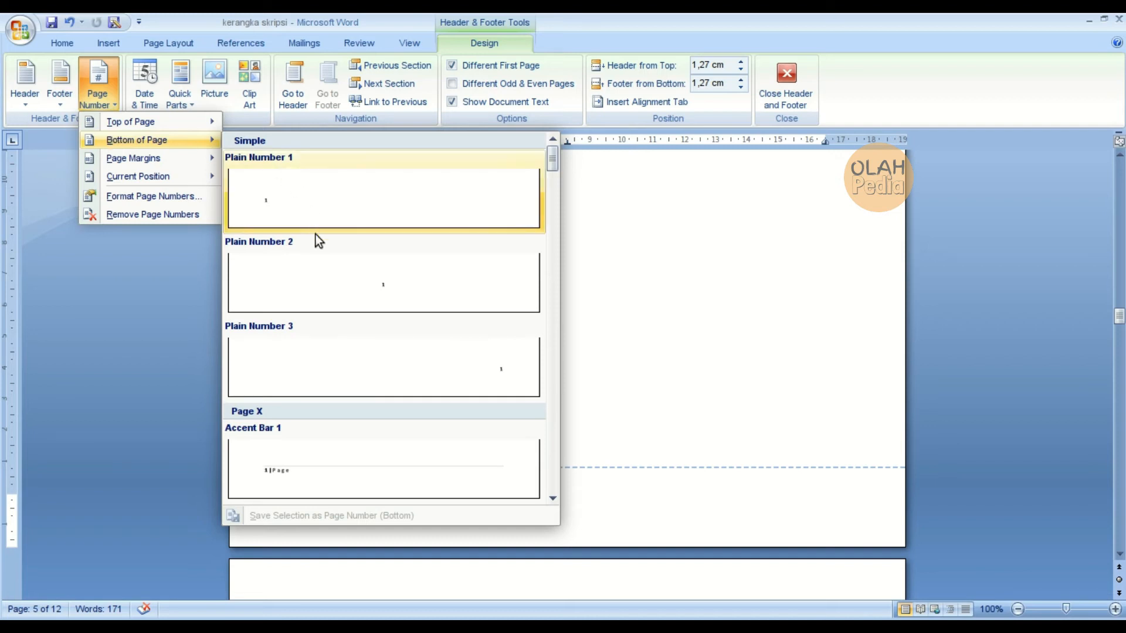
click(325, 280)
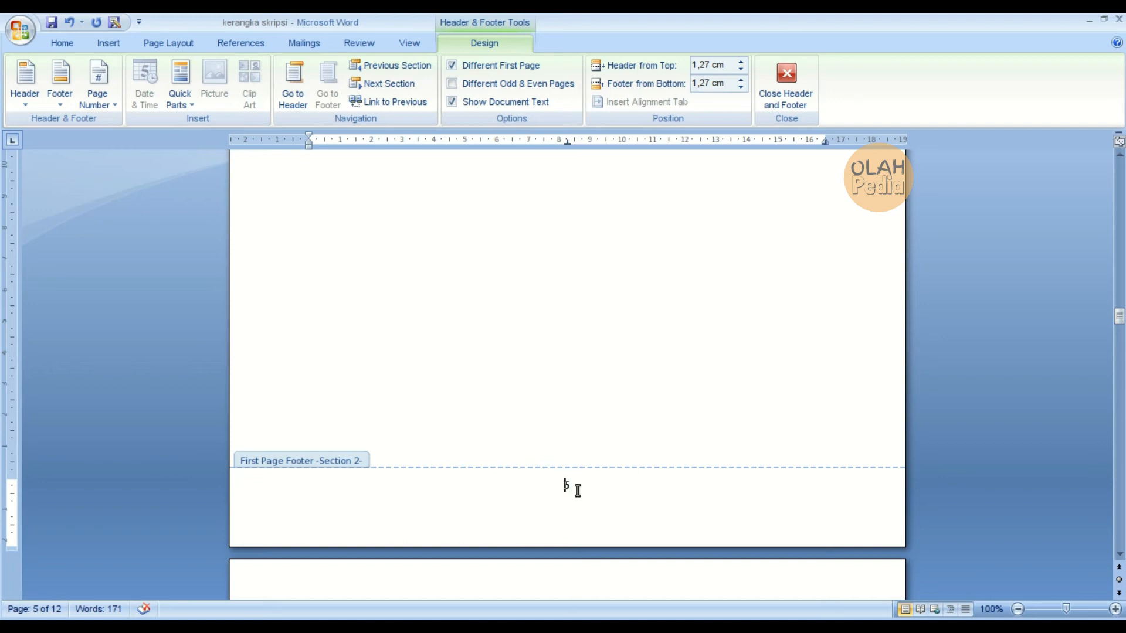
- Set the BAB I section's page numbering to start at 1 and close header and footer editing
click(103, 101)
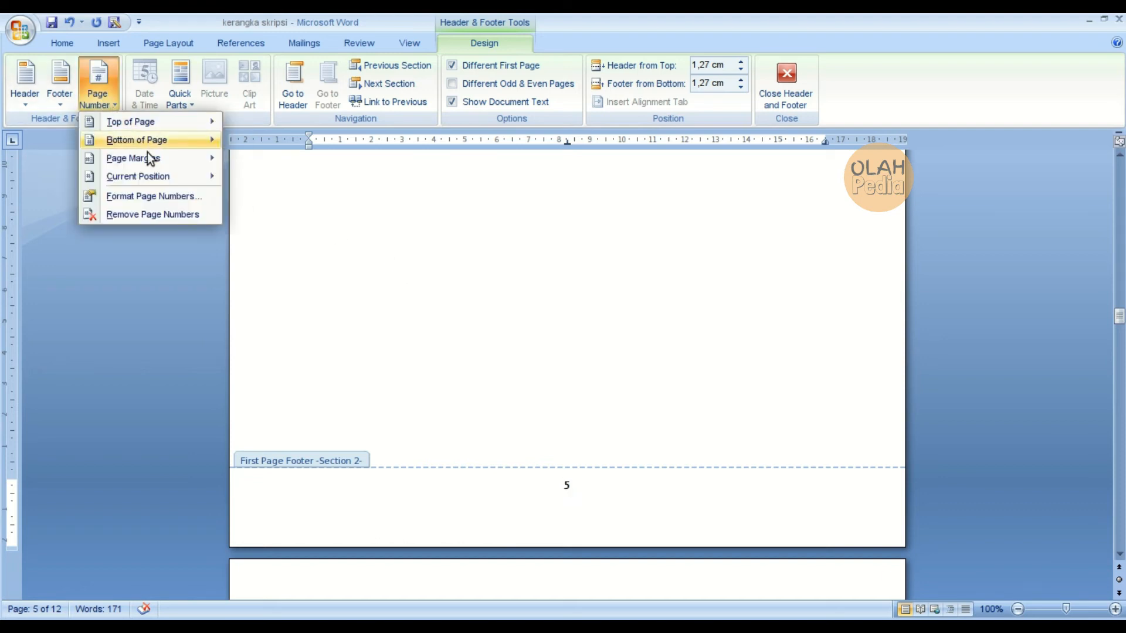
click(152, 196)
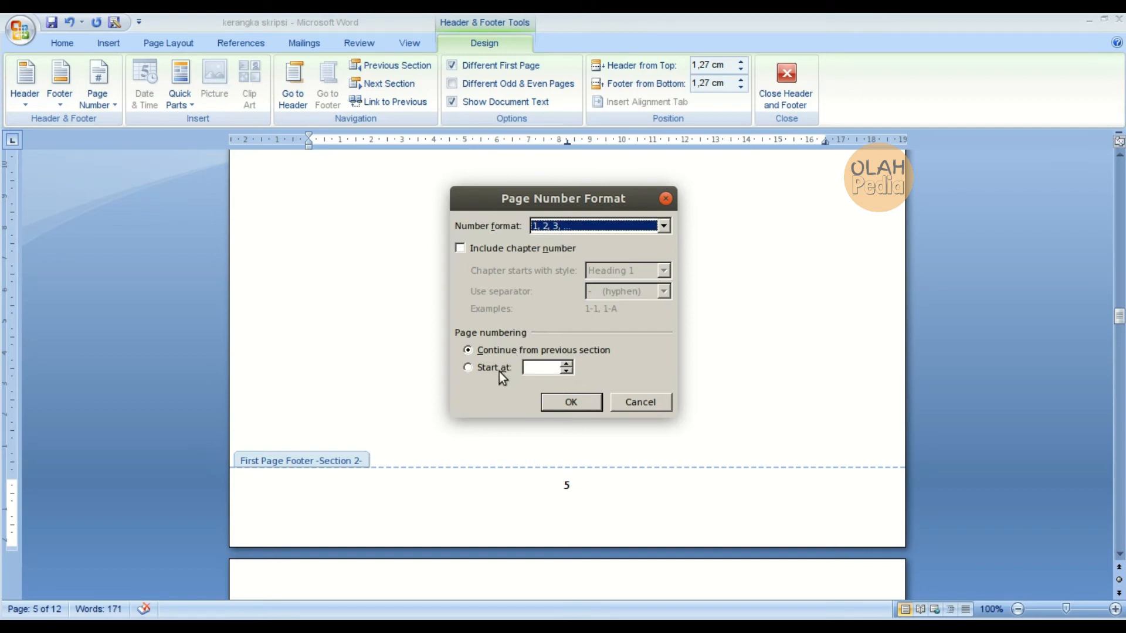
click(485, 370)
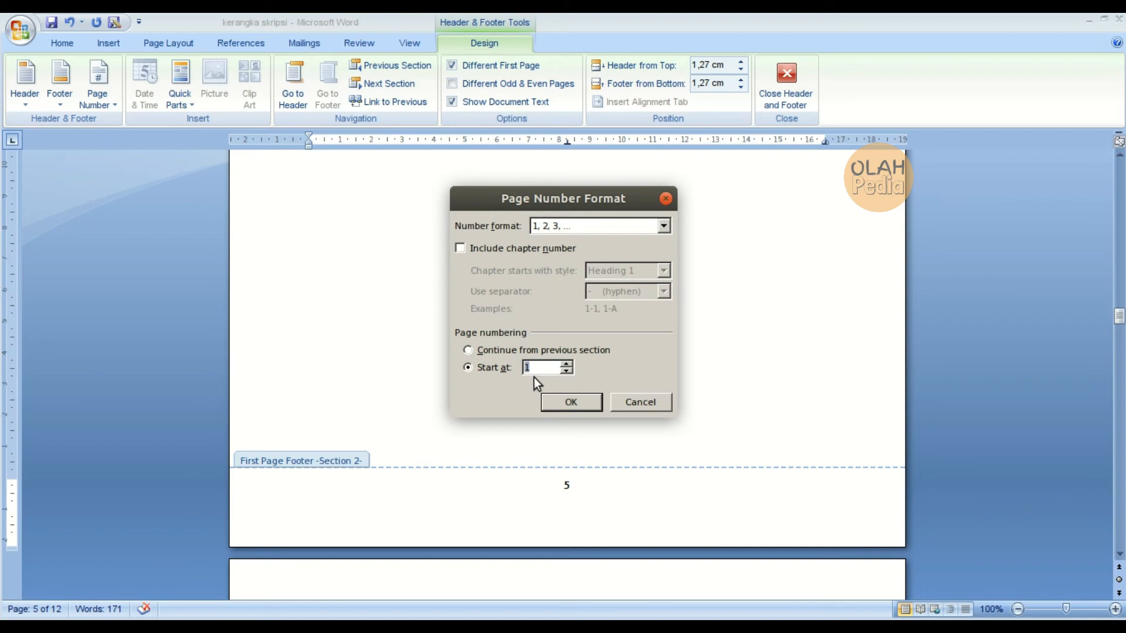
click(571, 403)
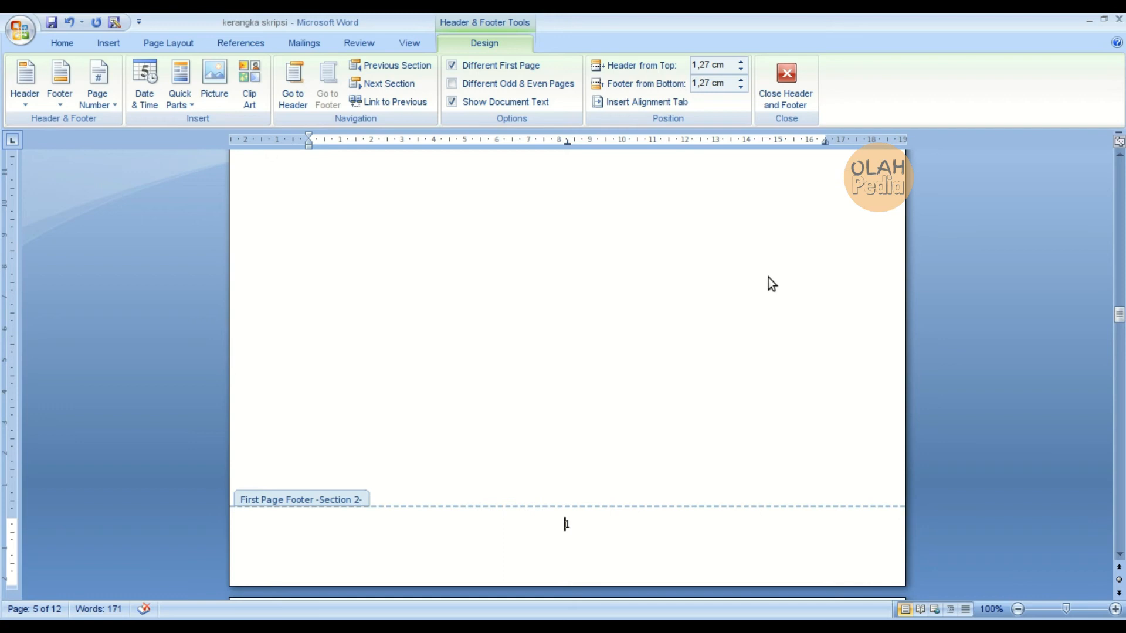
click(799, 101)
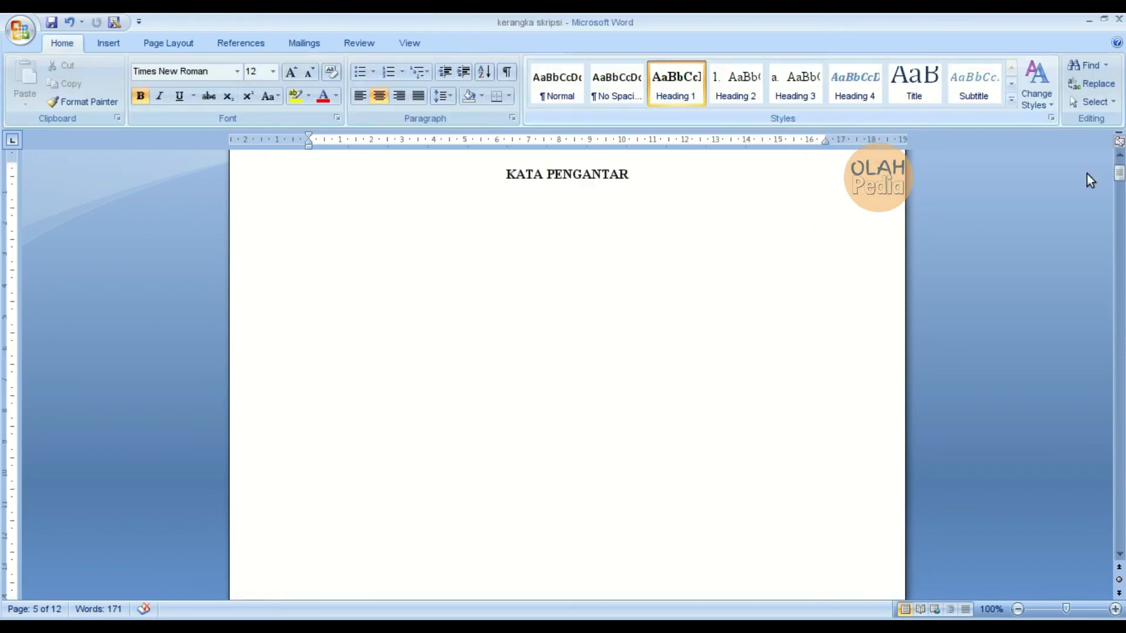
drag(1120, 175, 1121, 332)
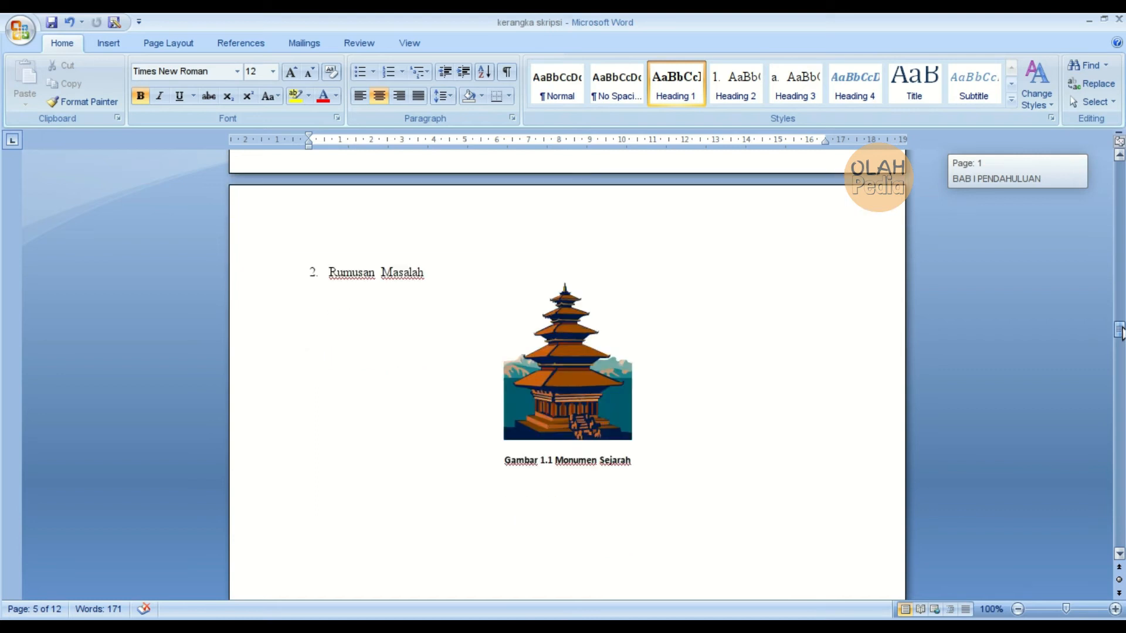
- Insert a Plain Number 3 page number in the header of the Rumusan Masalah page, and close header and footer editing
drag(1120, 331, 1121, 328)
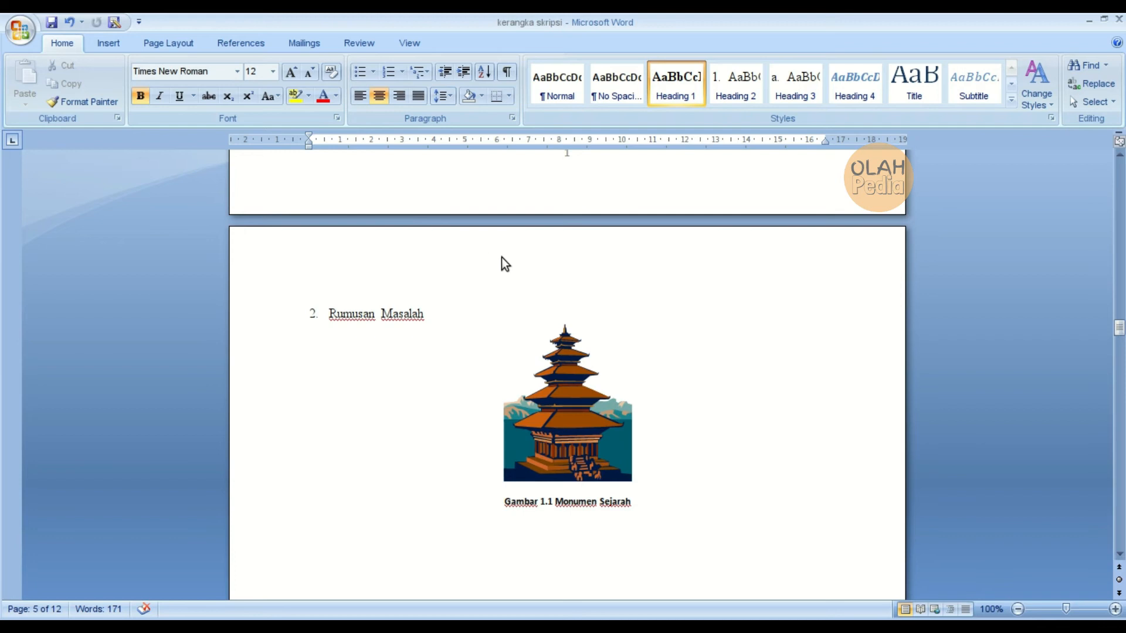
double_click(549, 256)
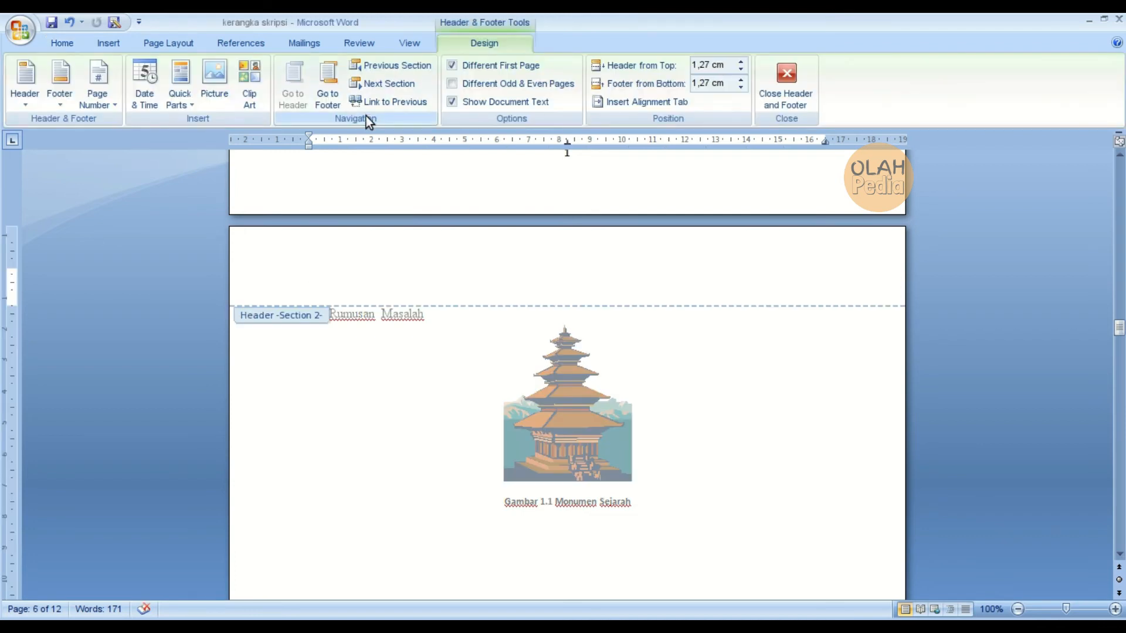
click(106, 103)
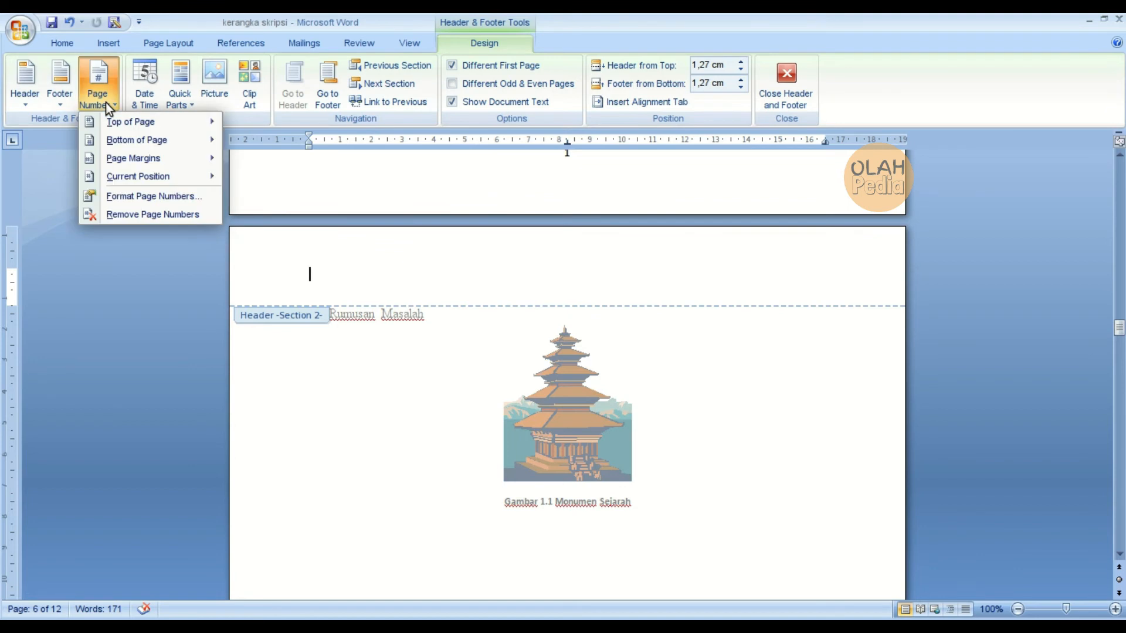
mouse_move(155, 122)
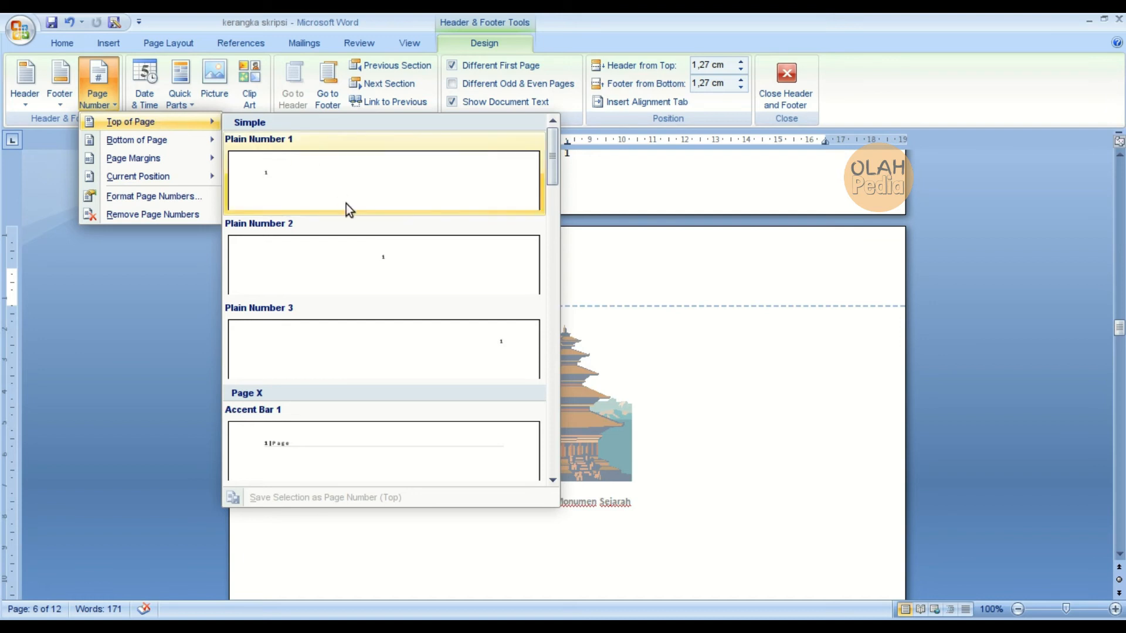
click(485, 351)
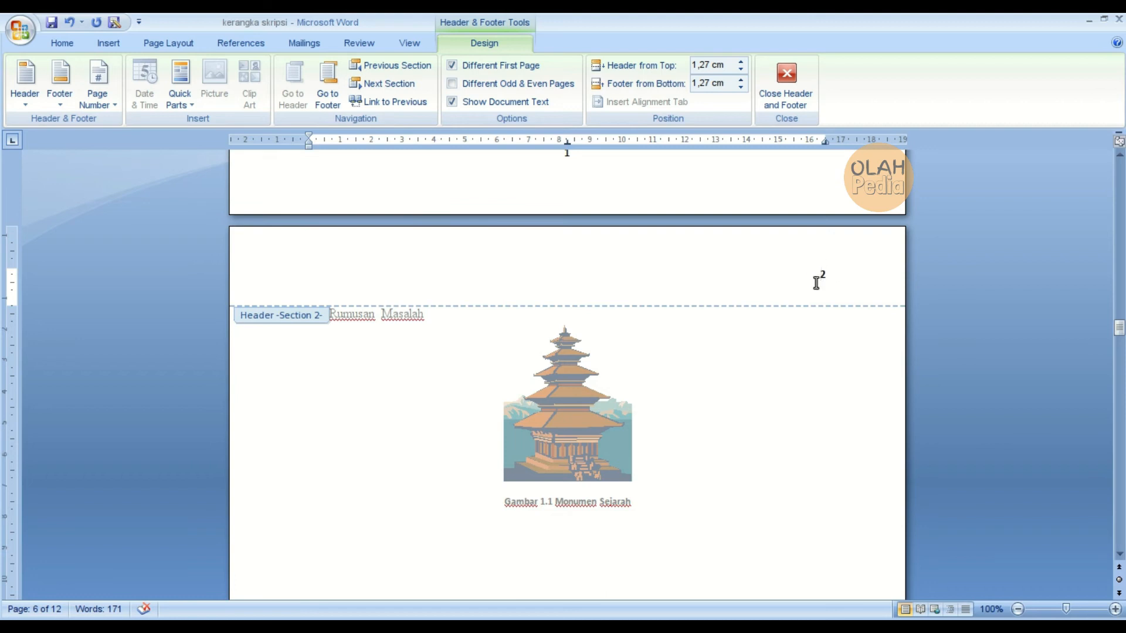
click(793, 95)
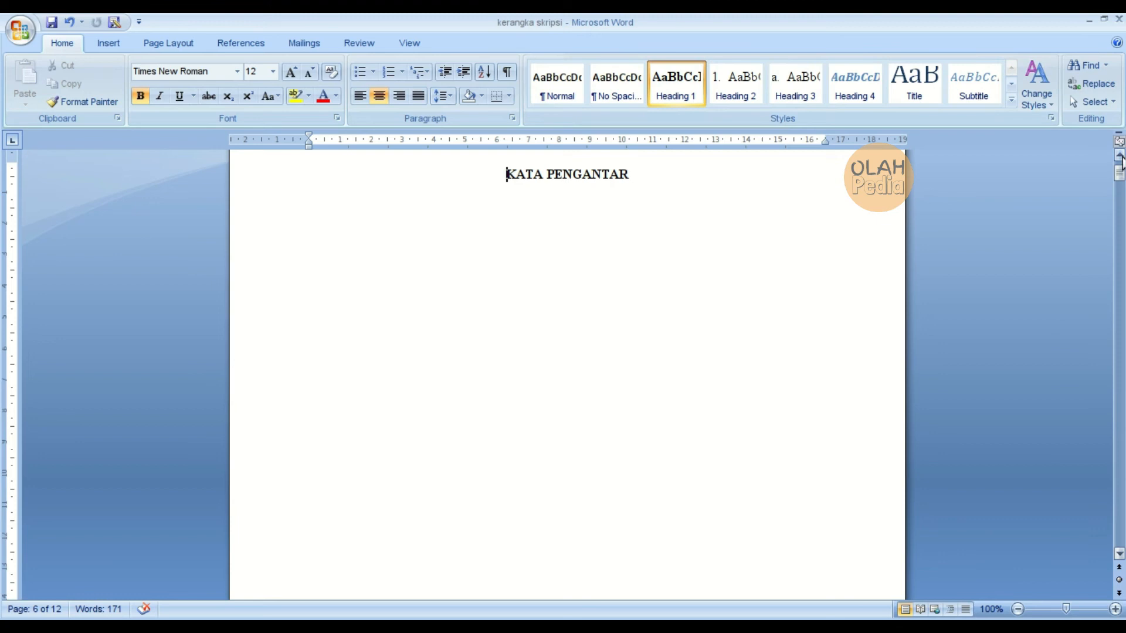
- Check the page numbers' placement and sequence from KATA PENGANTAR through the BAB V PENUTUP pages
drag(1119, 173, 1119, 382)
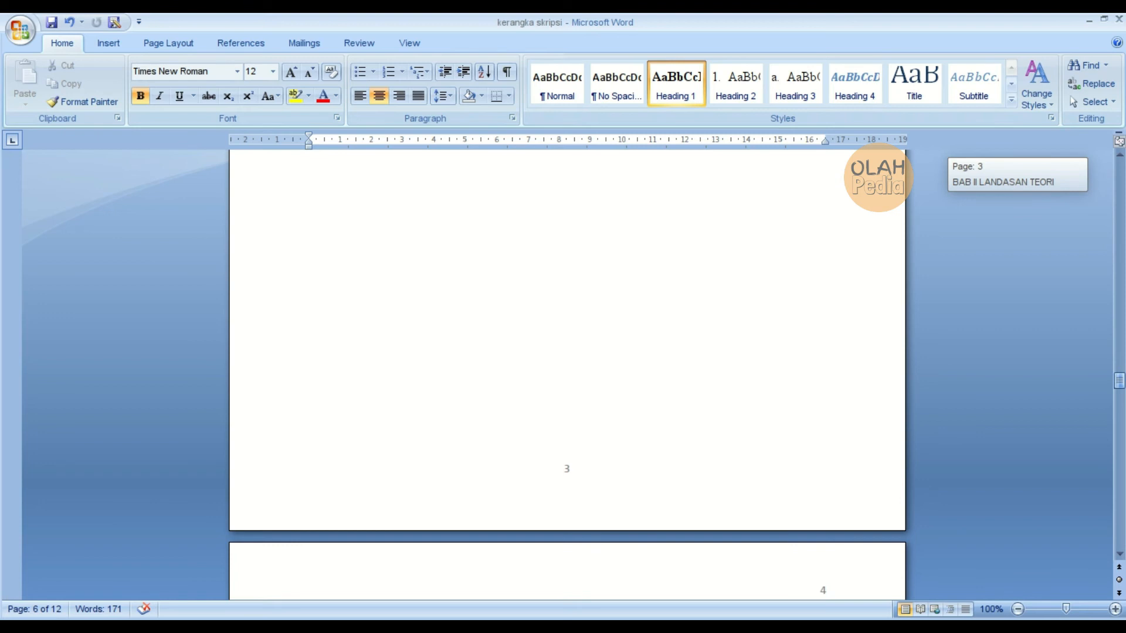
drag(1120, 382, 1120, 382)
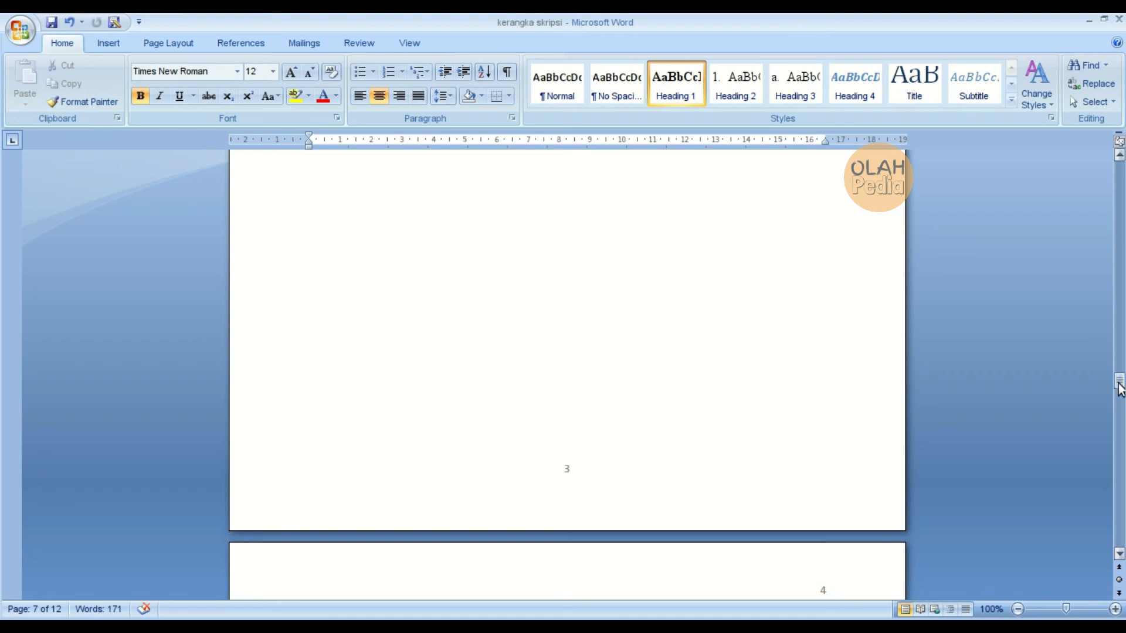
drag(1121, 387, 1121, 399)
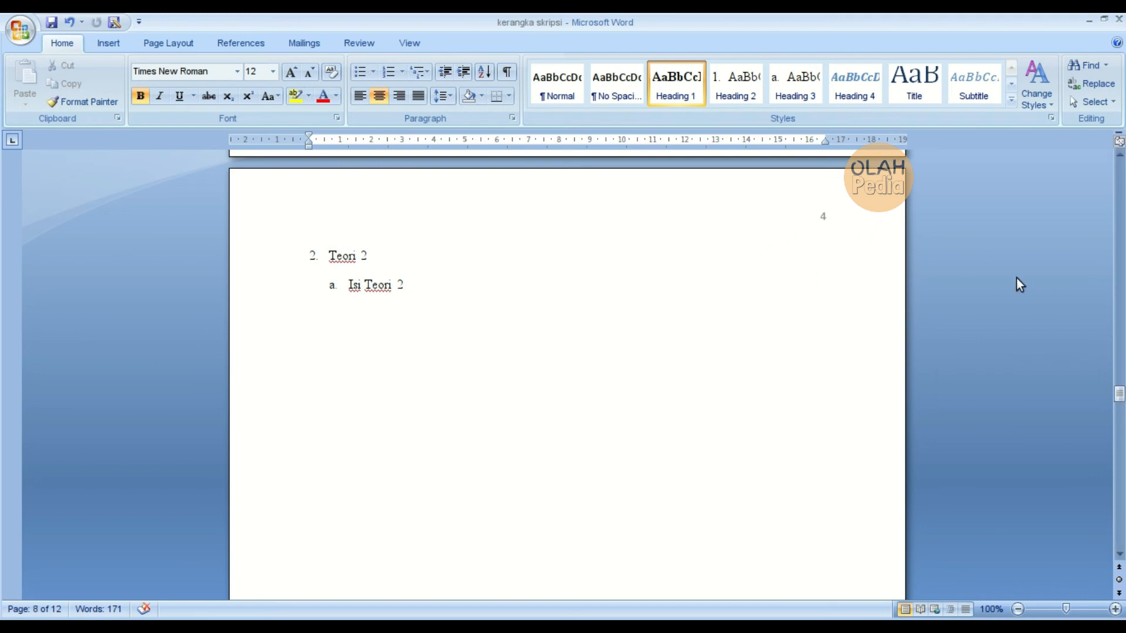
drag(1121, 398, 1120, 518)
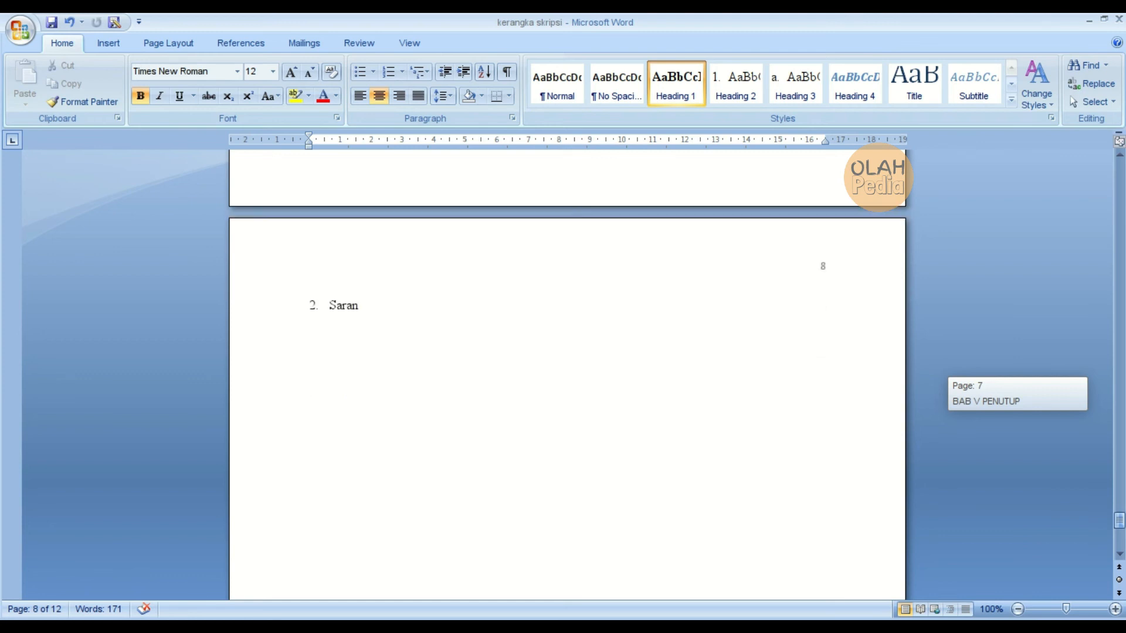
drag(1119, 520, 1121, 496)
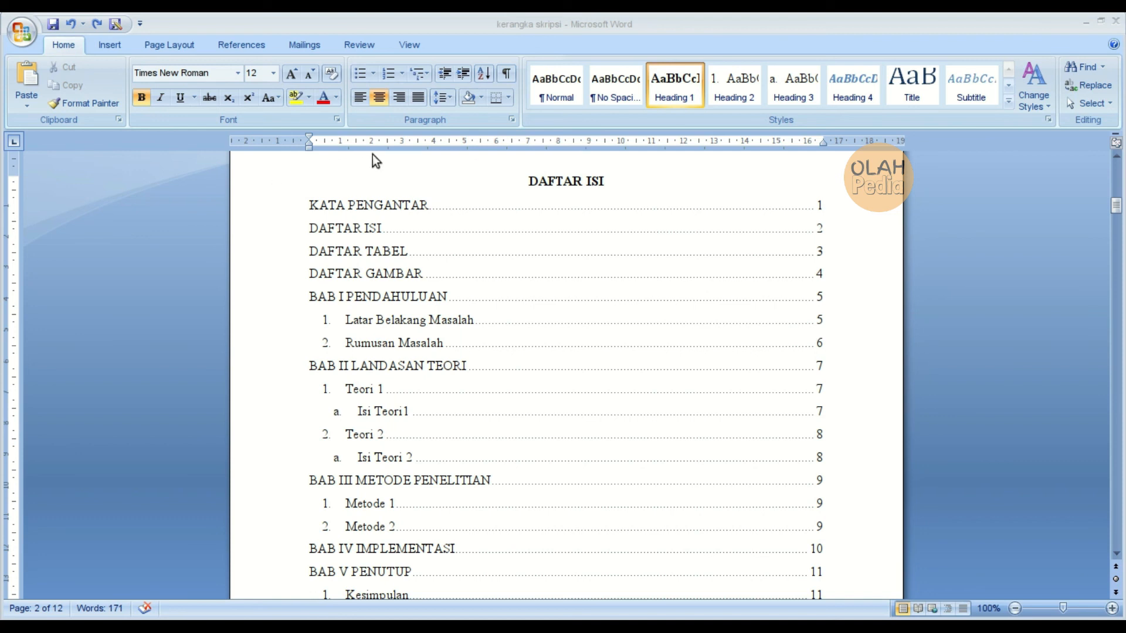
- Update the DAFTAR ISI table of contents, refreshing page numbers only
click(385, 209)
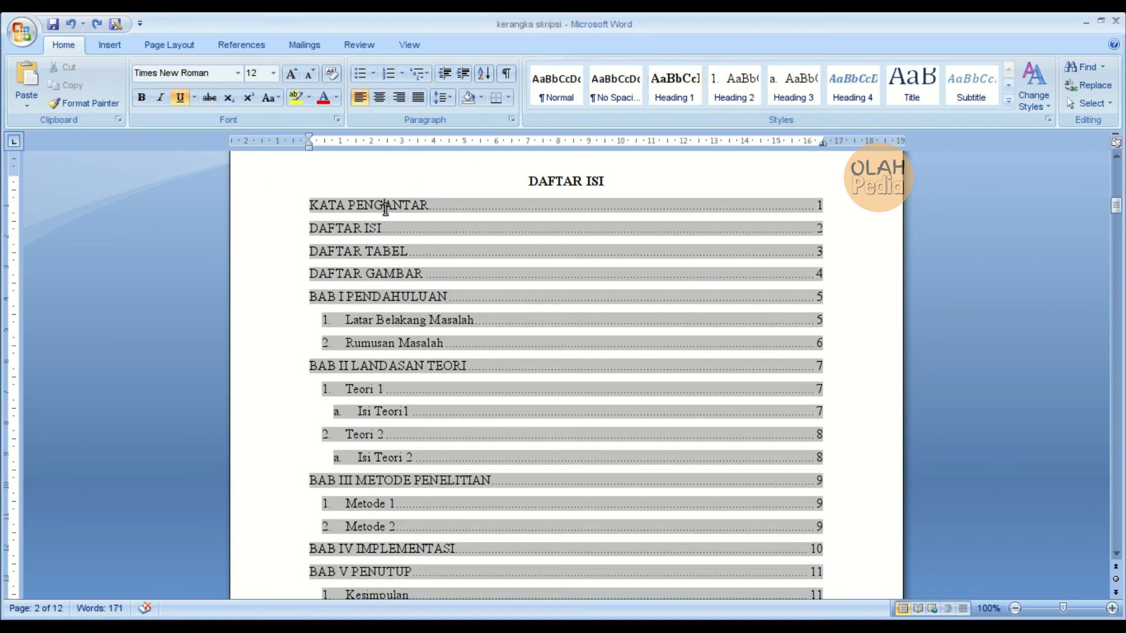
right_click(385, 210)
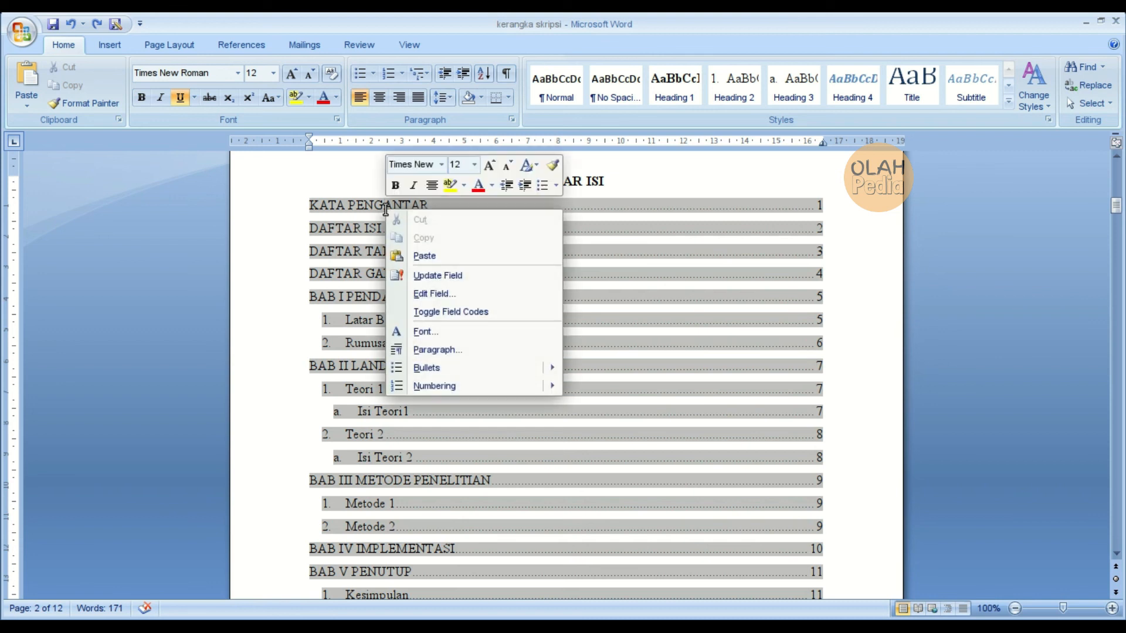
click(462, 282)
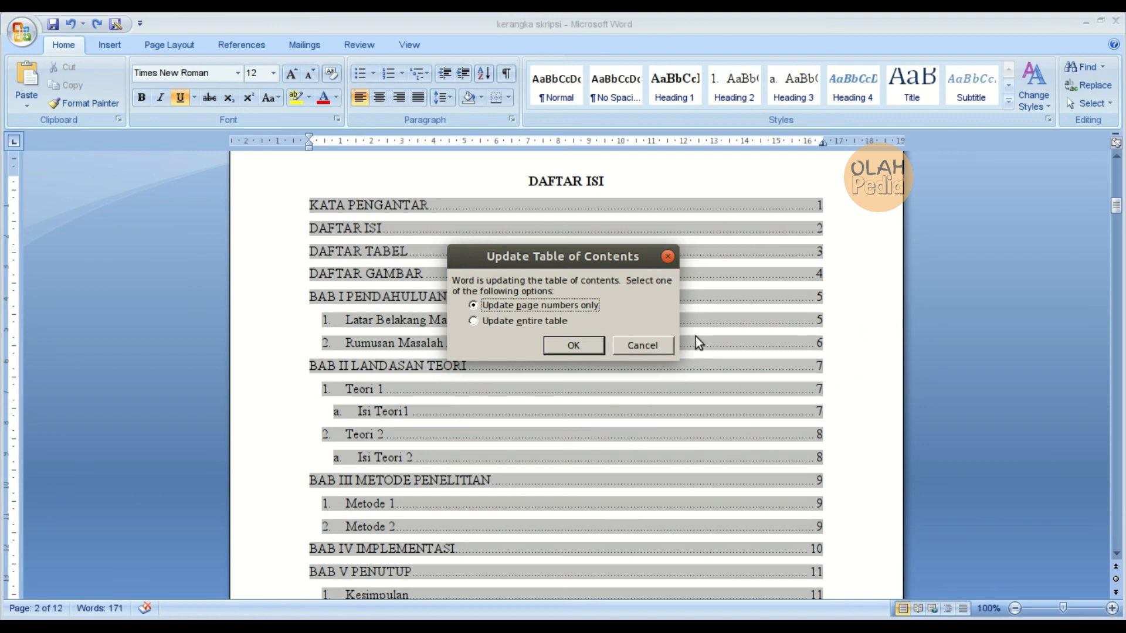
click(574, 345)
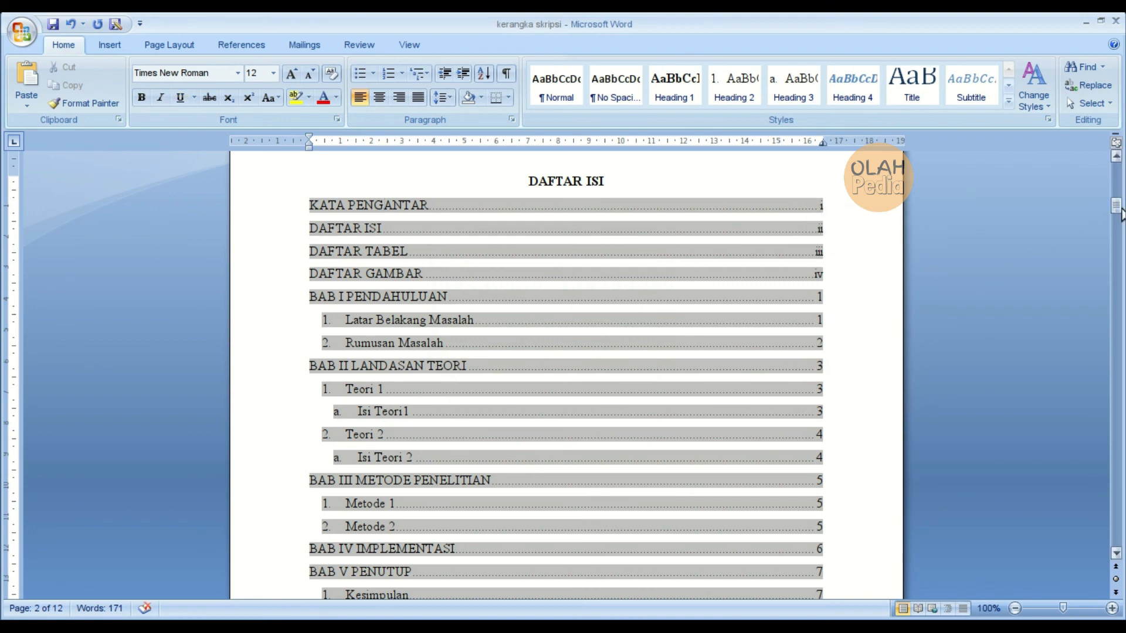
- Update the DAFTAR TABEL list of tables, refreshing page numbers only
drag(1120, 214, 1122, 238)
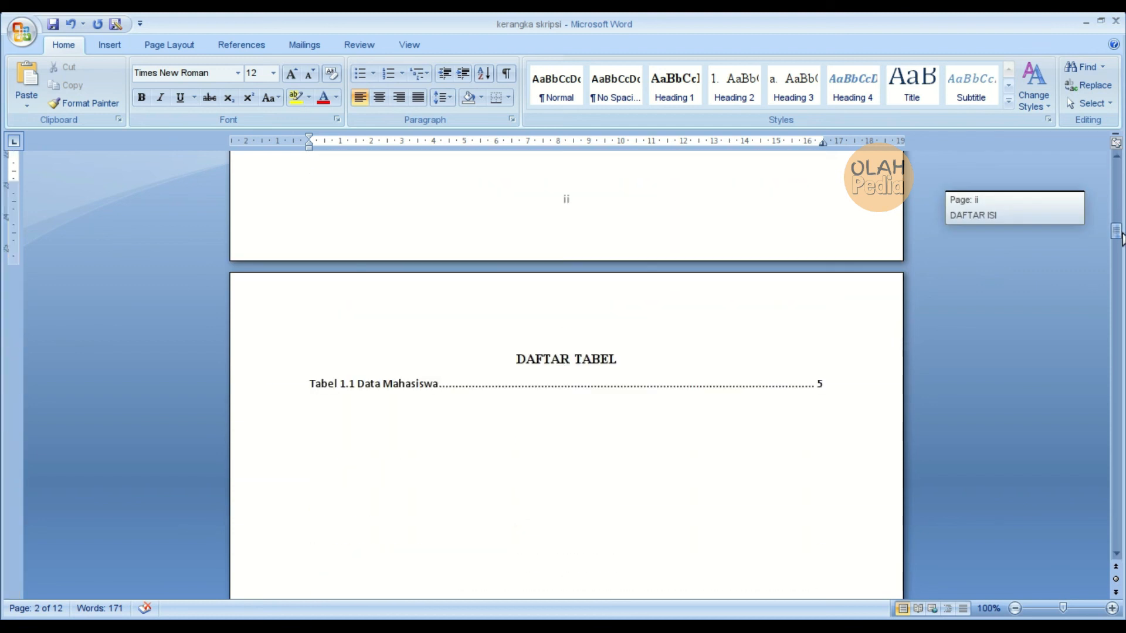
click(694, 386)
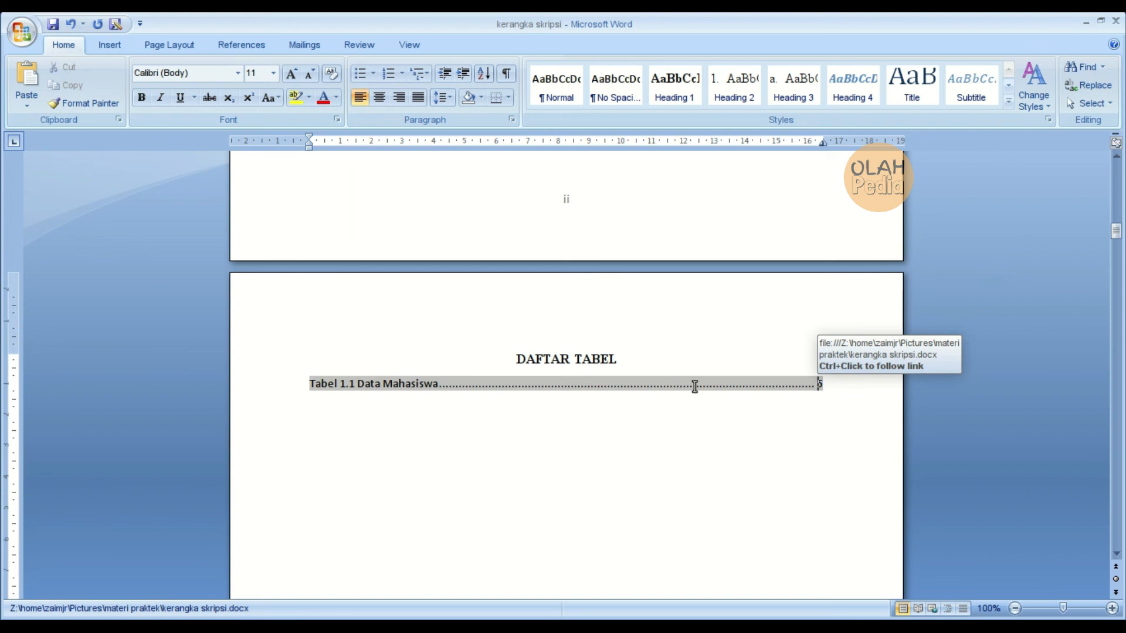
right_click(694, 387)
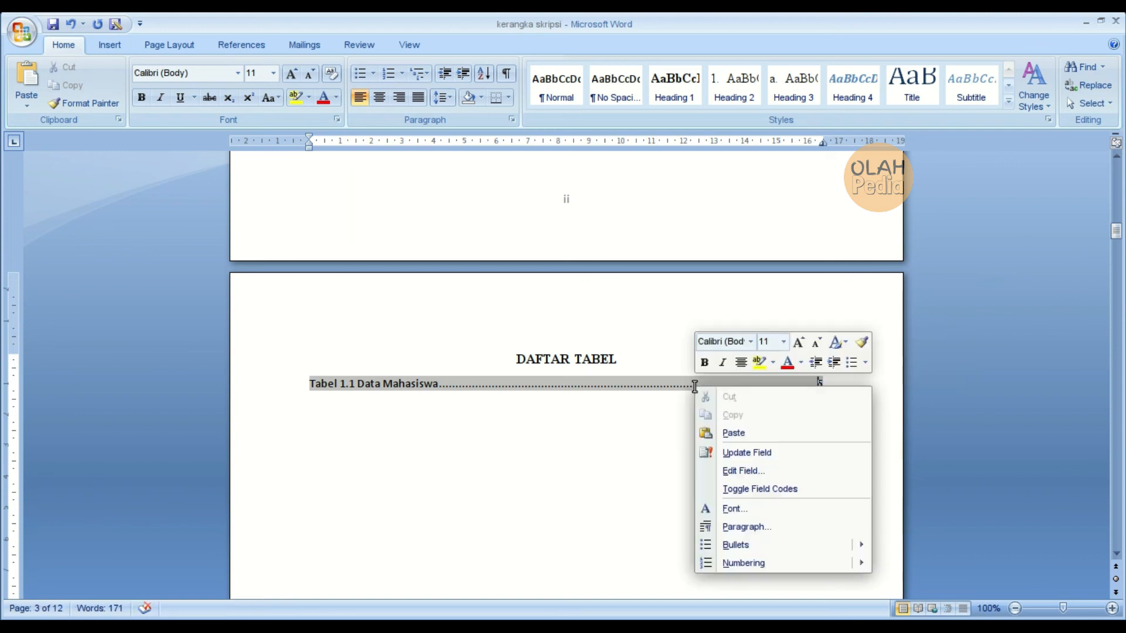
click(745, 454)
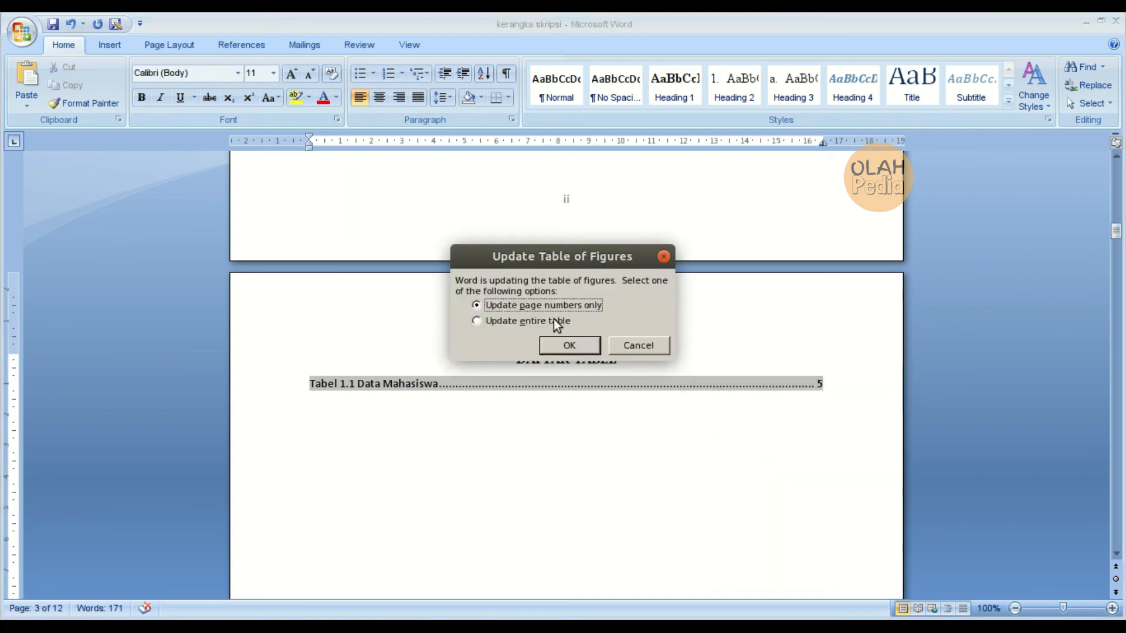
click(582, 345)
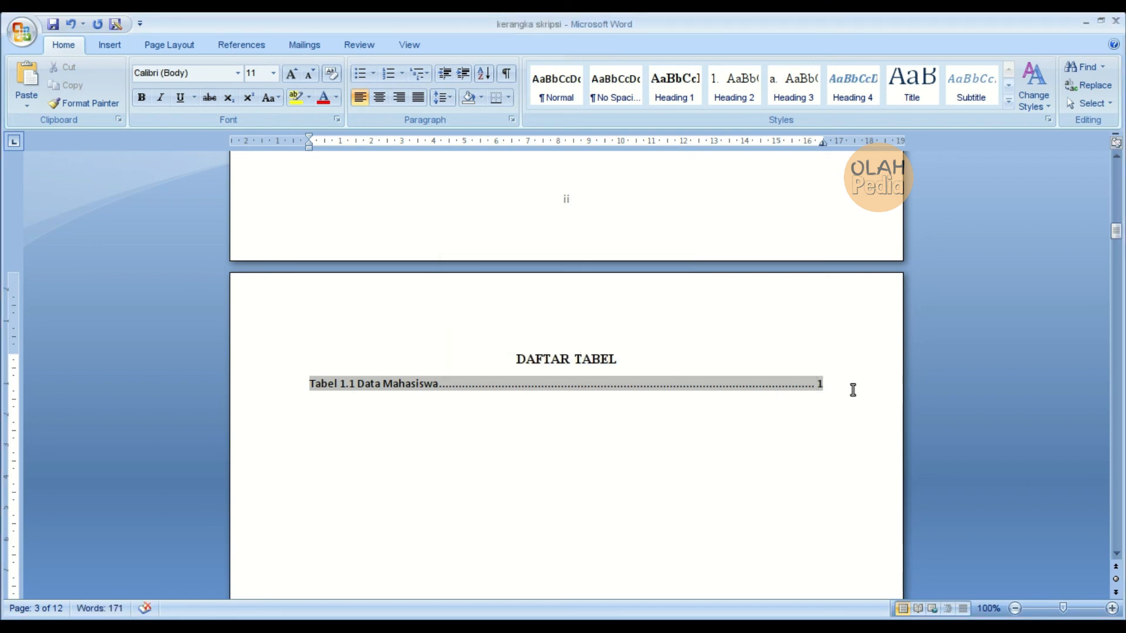
- Update the DAFTAR GAMBAR list of figures, refreshing page numbers only, and return to the DAFTAR ISI page
drag(1116, 233, 1119, 270)
click(773, 272)
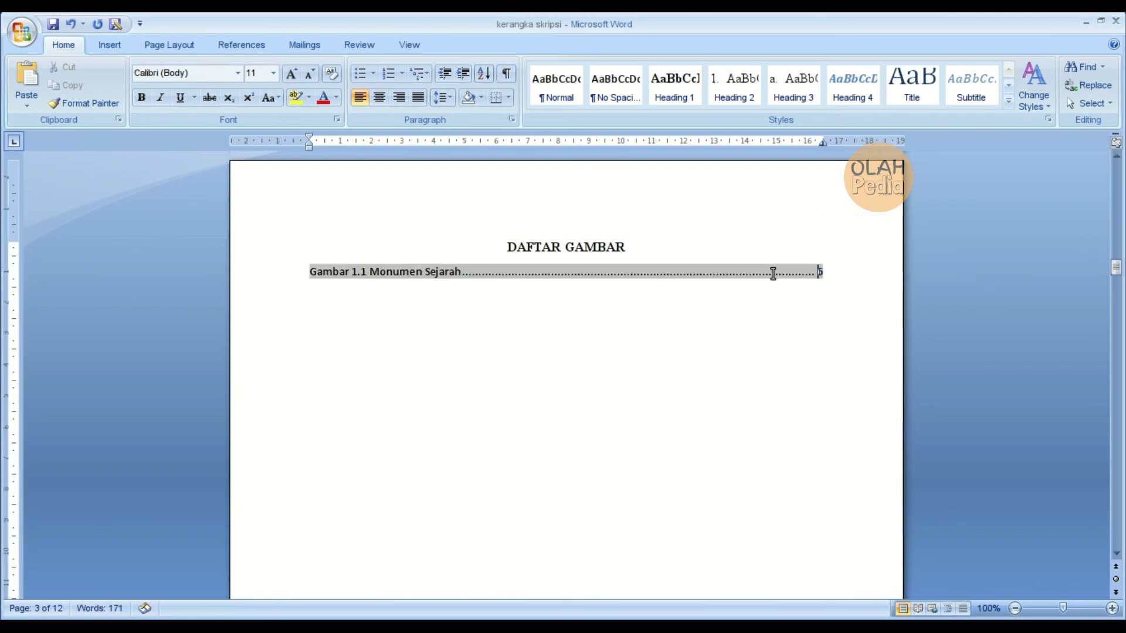
right_click(773, 273)
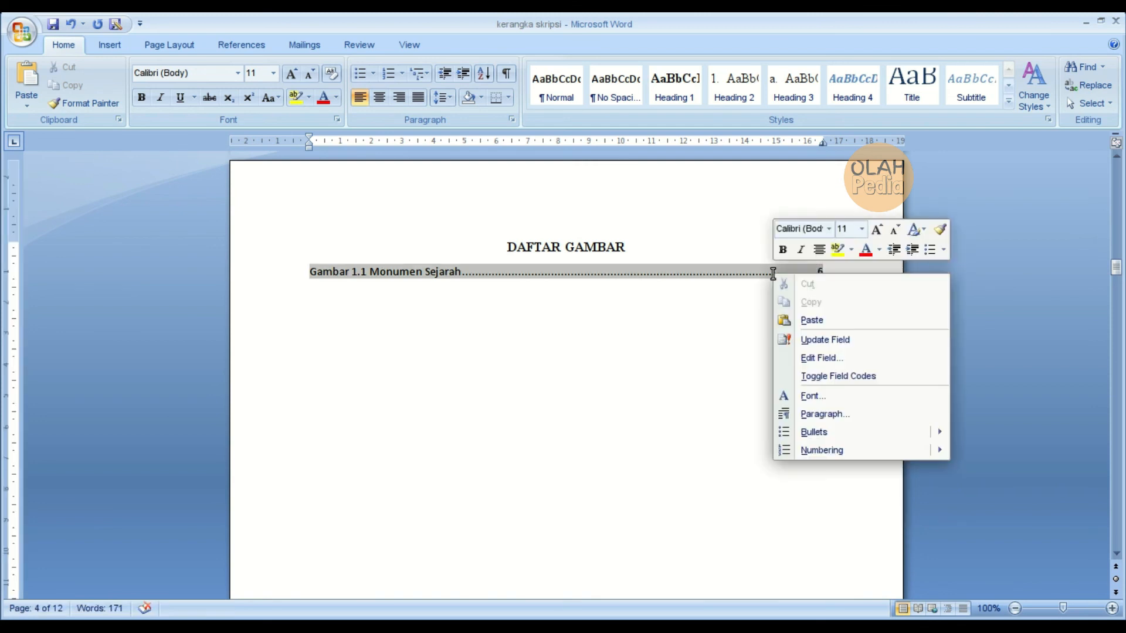
click(831, 339)
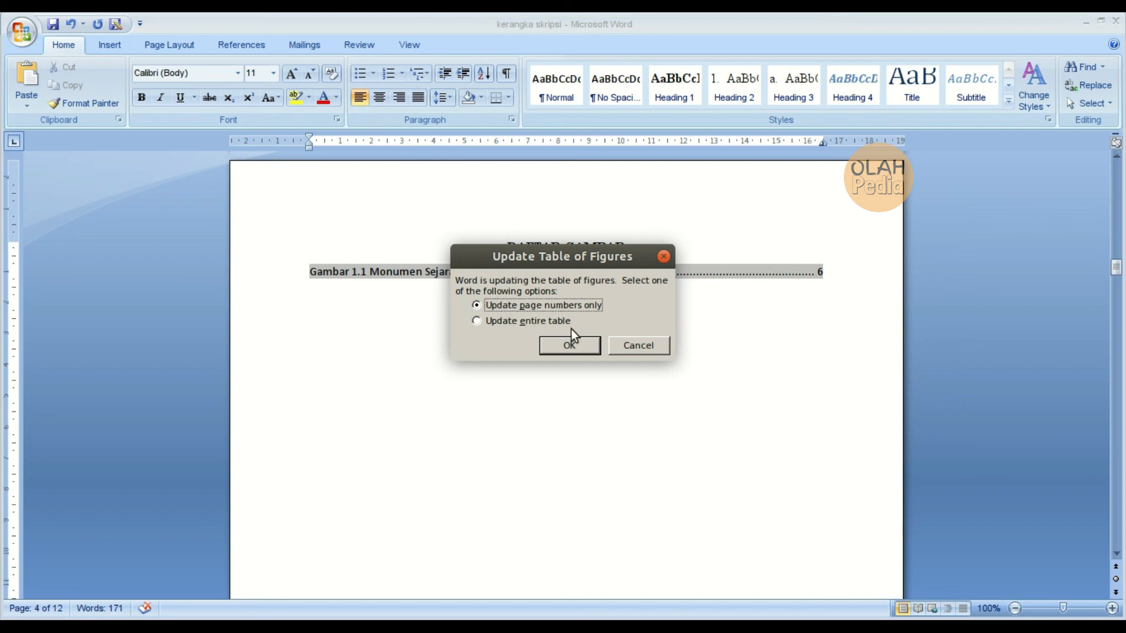
click(570, 346)
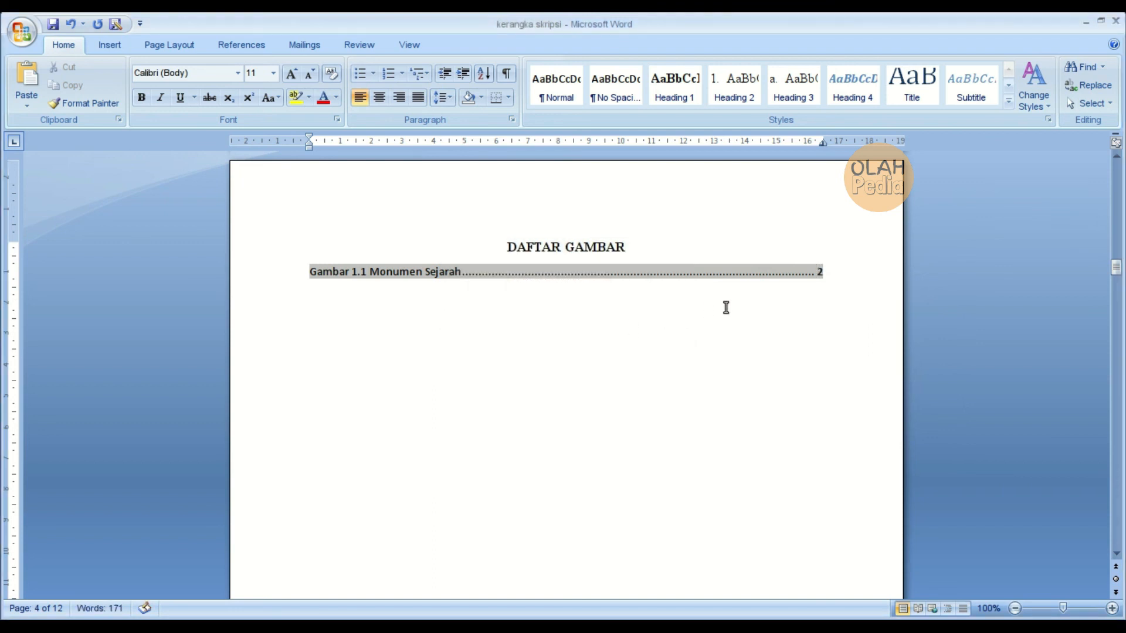
click(808, 277)
click(839, 287)
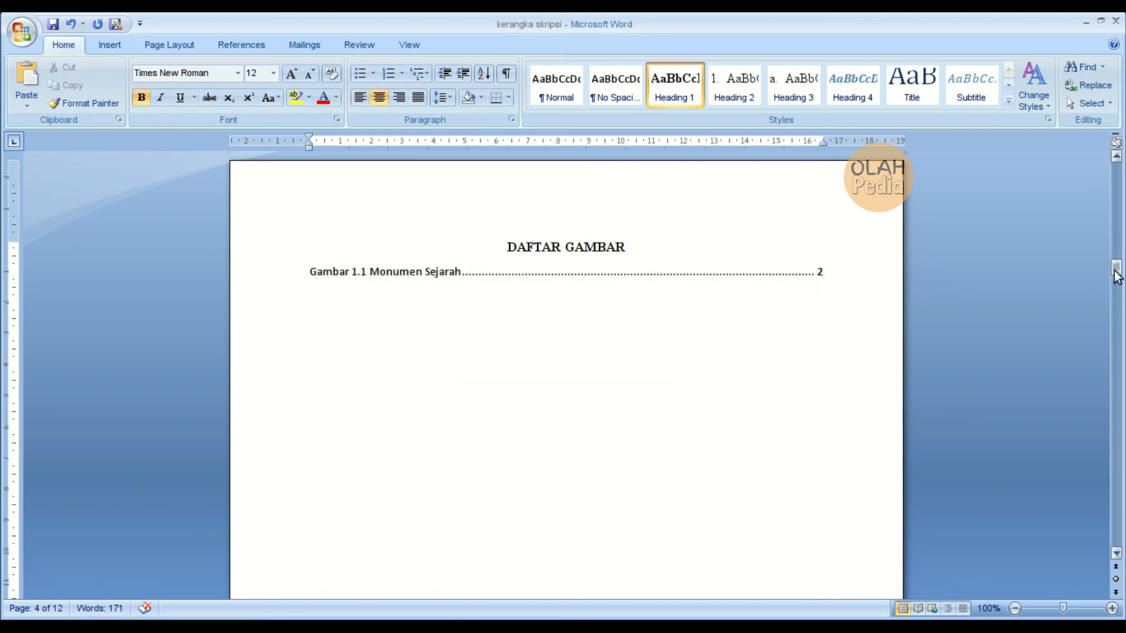
drag(1114, 271, 1117, 215)
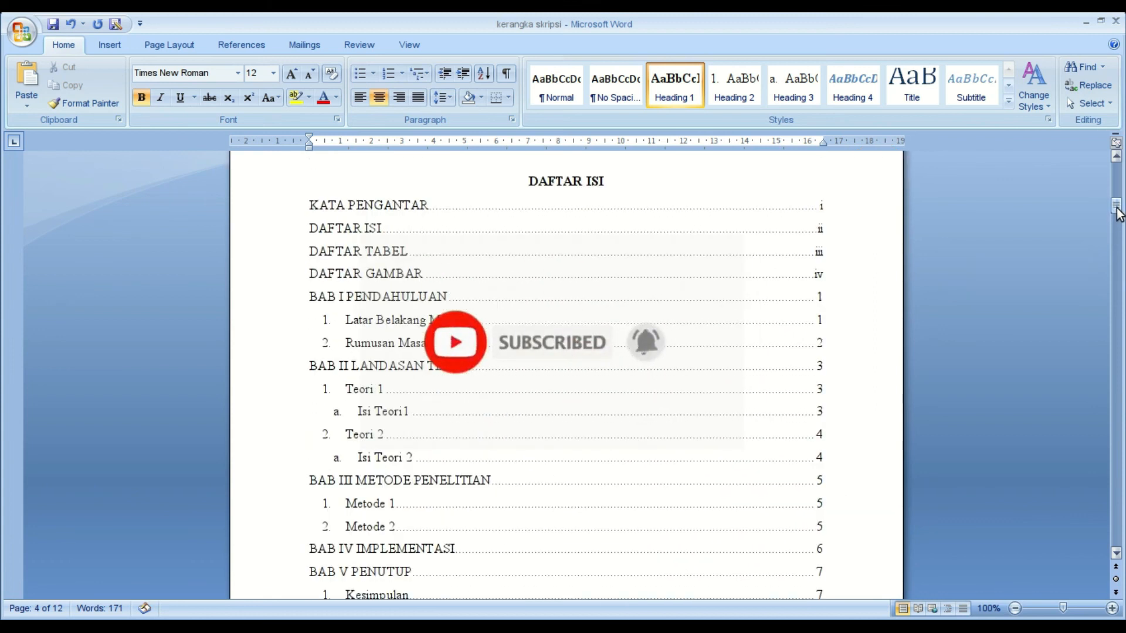